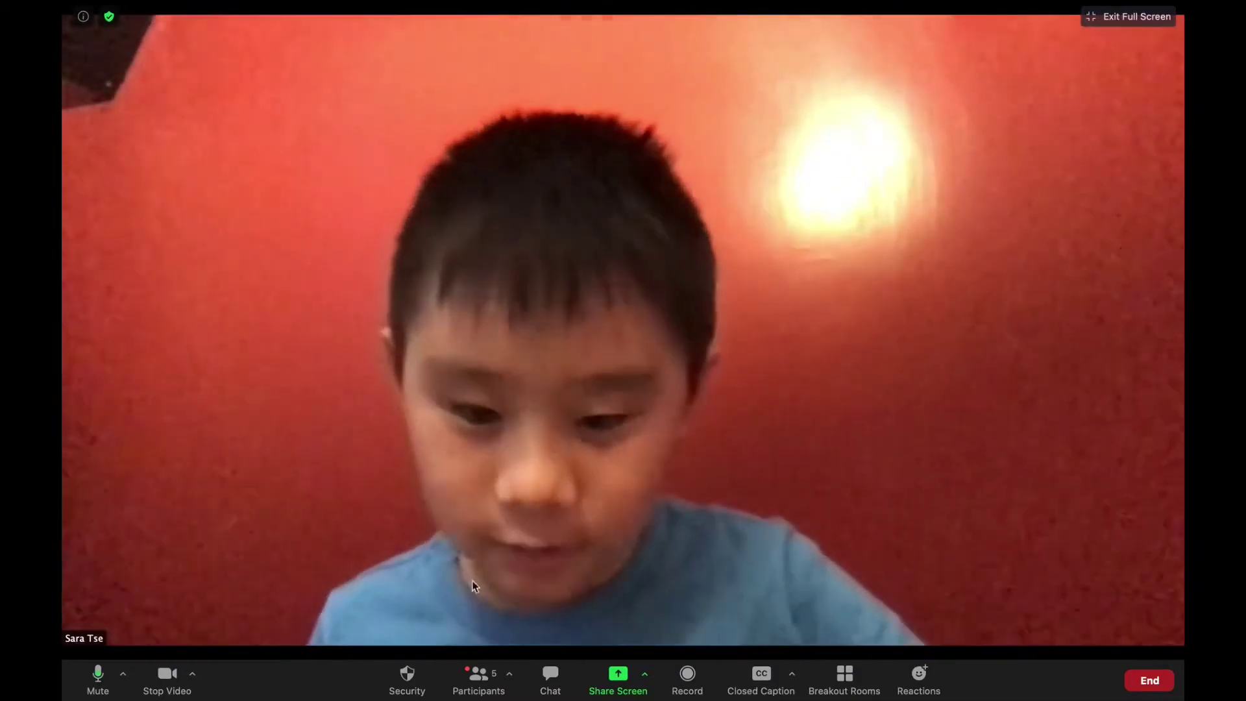
Admit the last waiting person, then everyone else in the waiting room, and switch to Gallery View.
{"action": "left_click", "coordinate": [496, 681]}
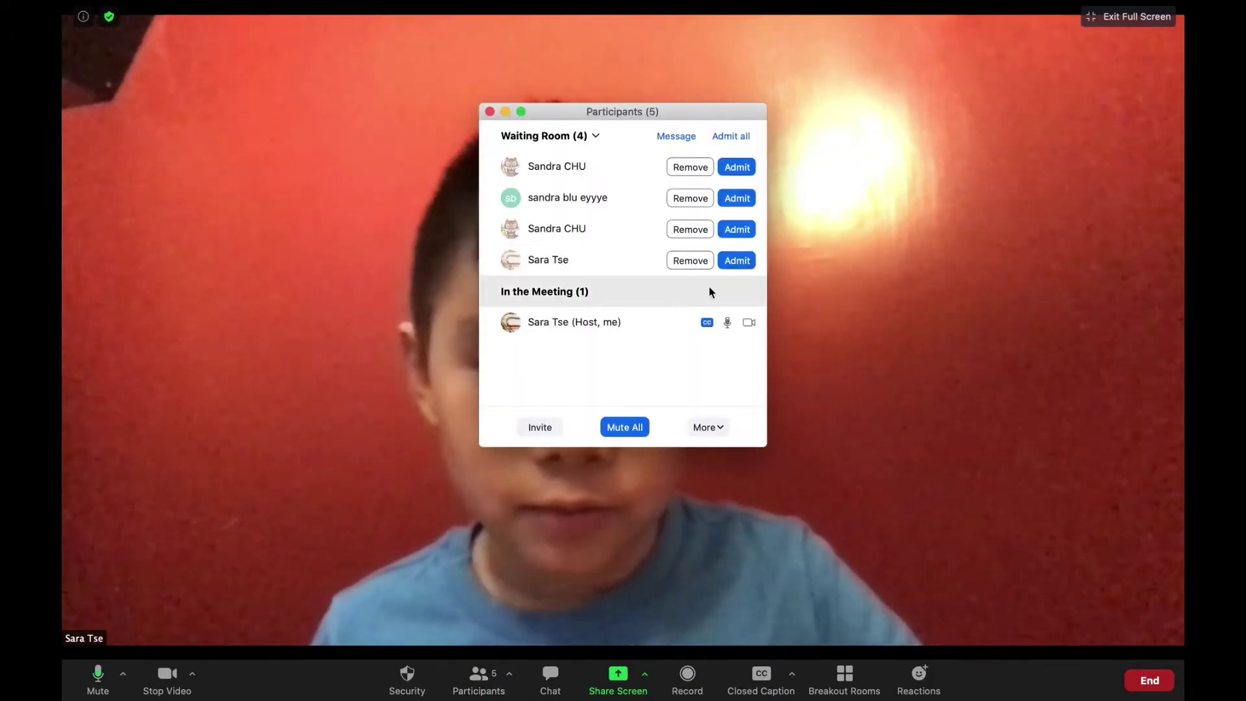
{"action": "left_click", "coordinate": [739, 263]}
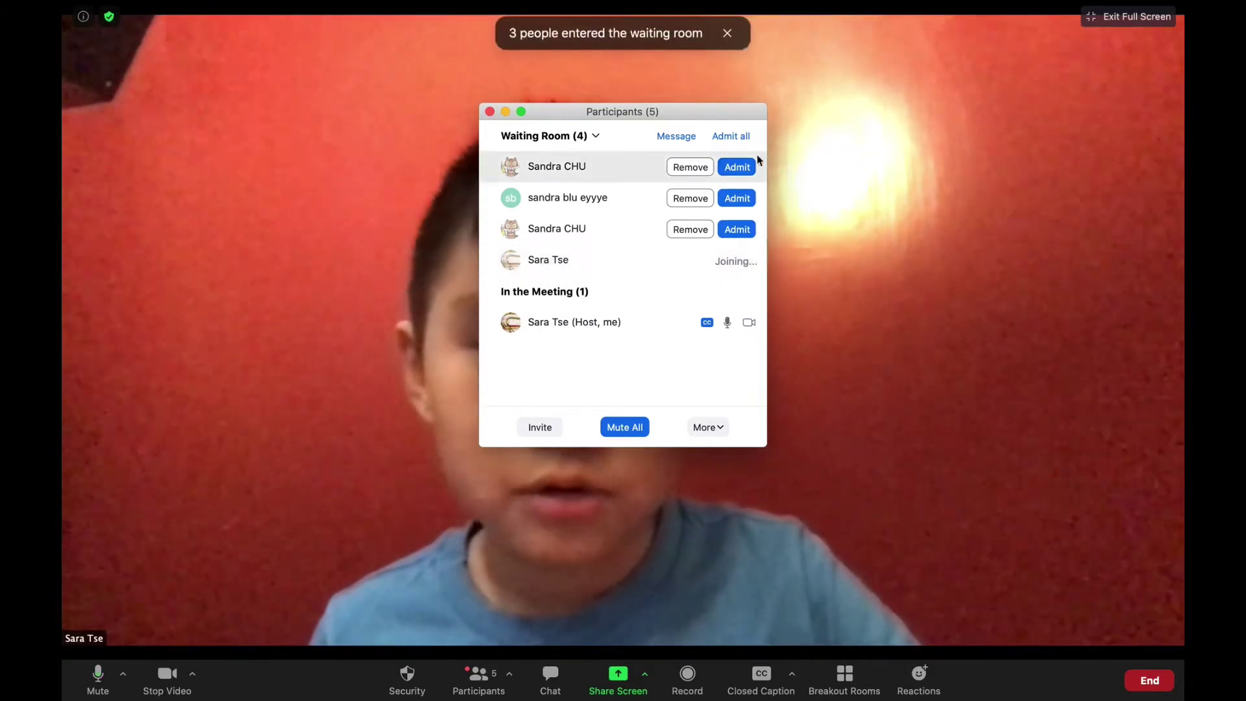
{"action": "left_click", "coordinate": [743, 135]}
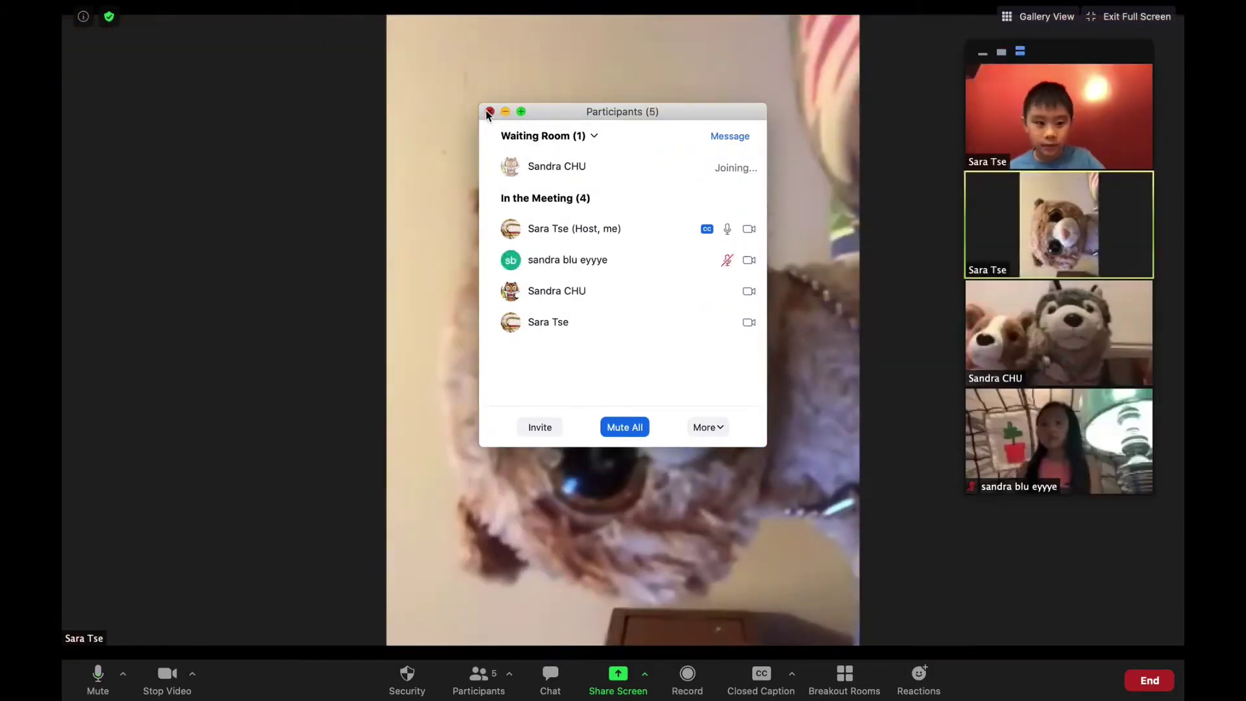
{"action": "left_click", "coordinate": [489, 111]}
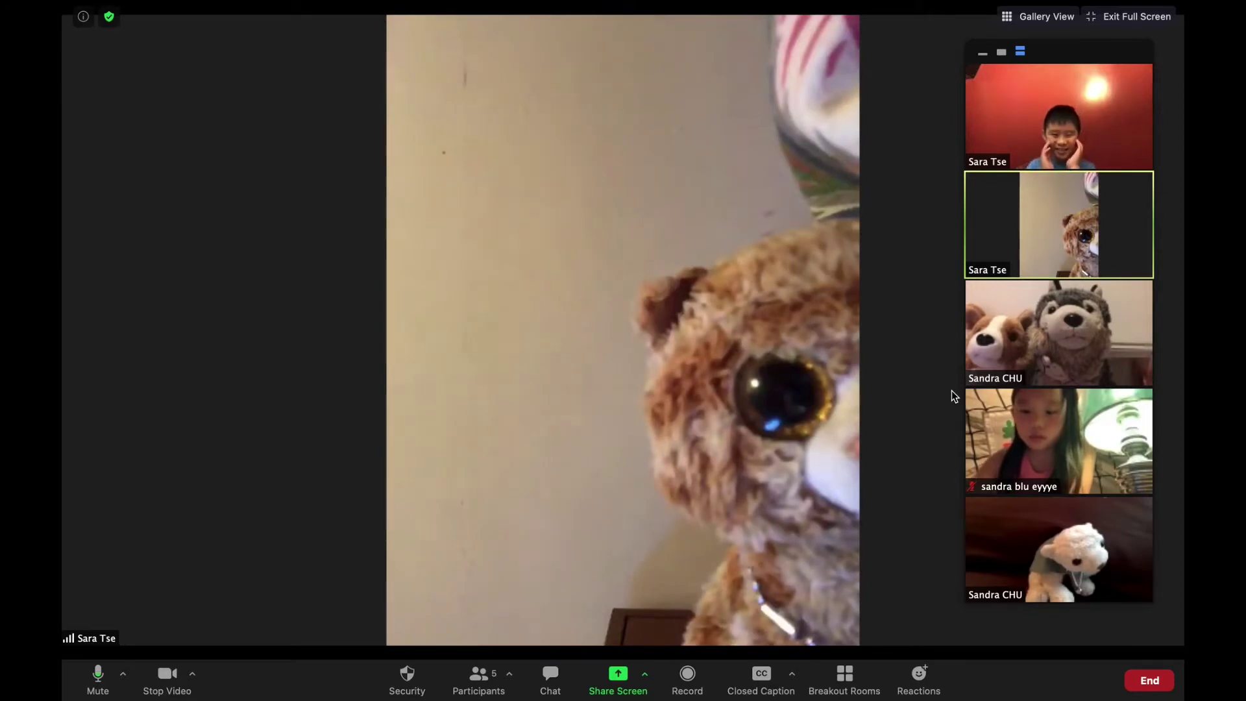
{"action": "left_click", "coordinate": [1038, 16]}
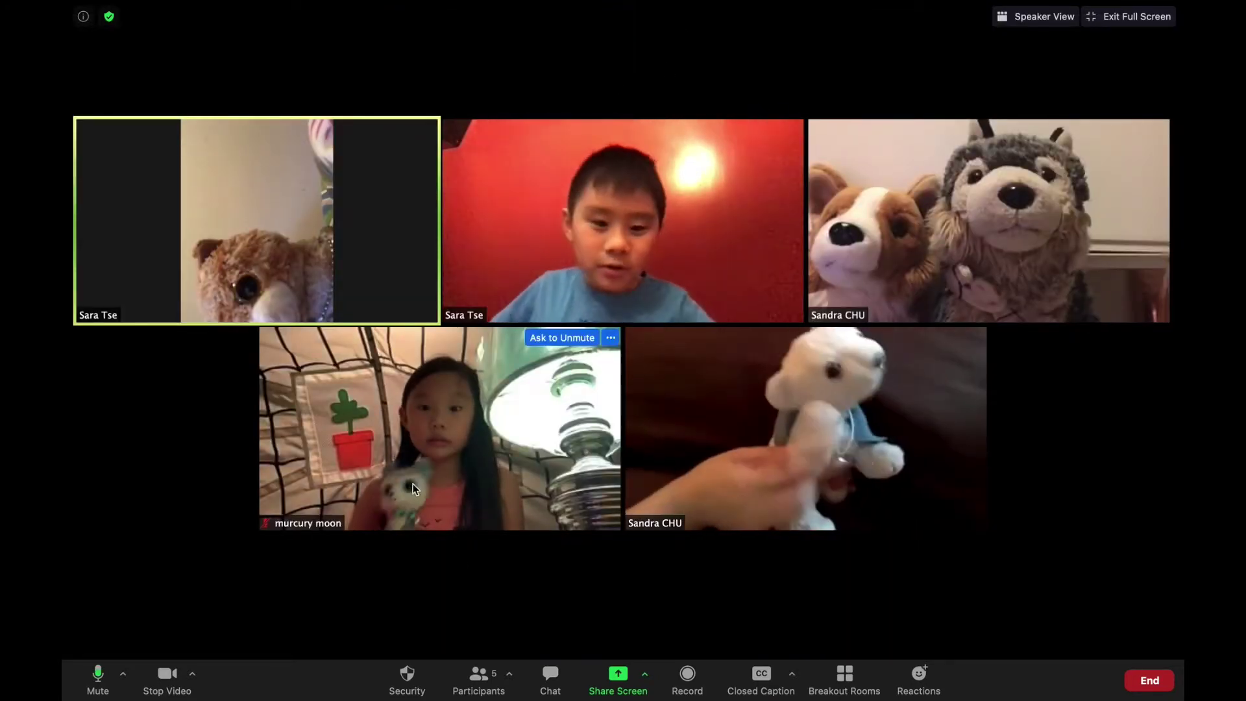
Rename the stuffed-cat participant to 'Little cat'.
{"action": "key", "text": "super+shift+h"}
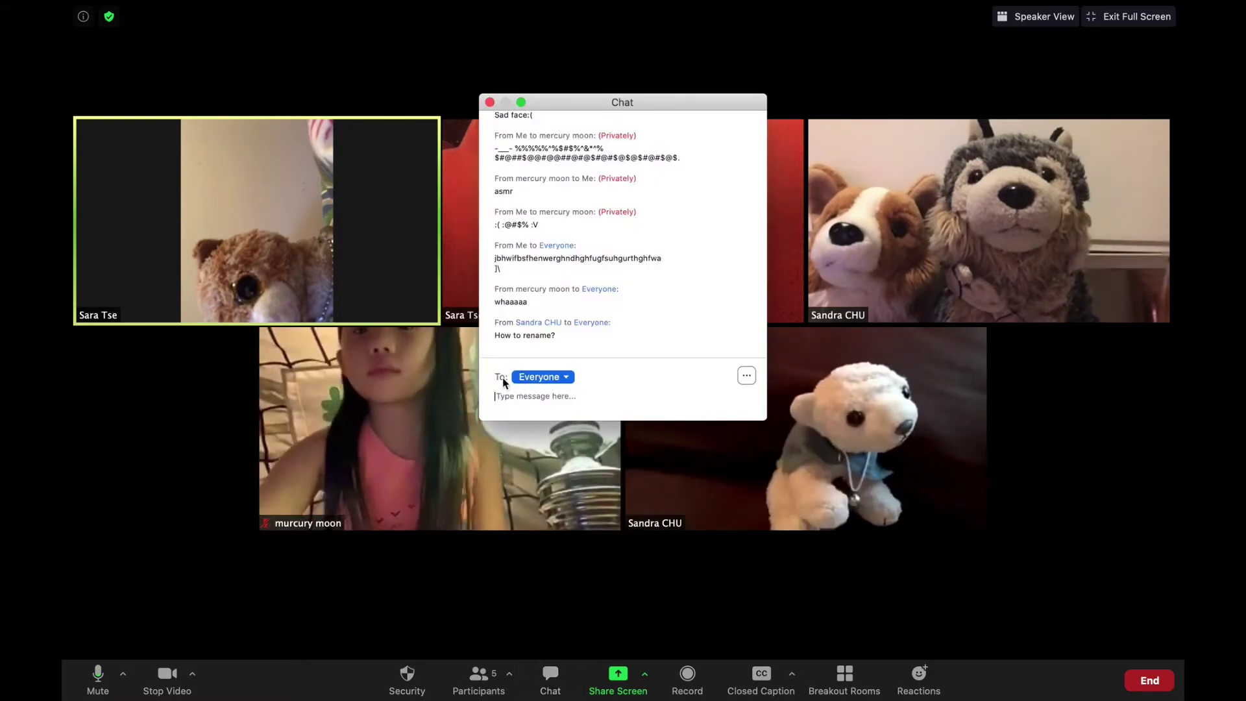
{"action": "left_click", "coordinate": [489, 102]}
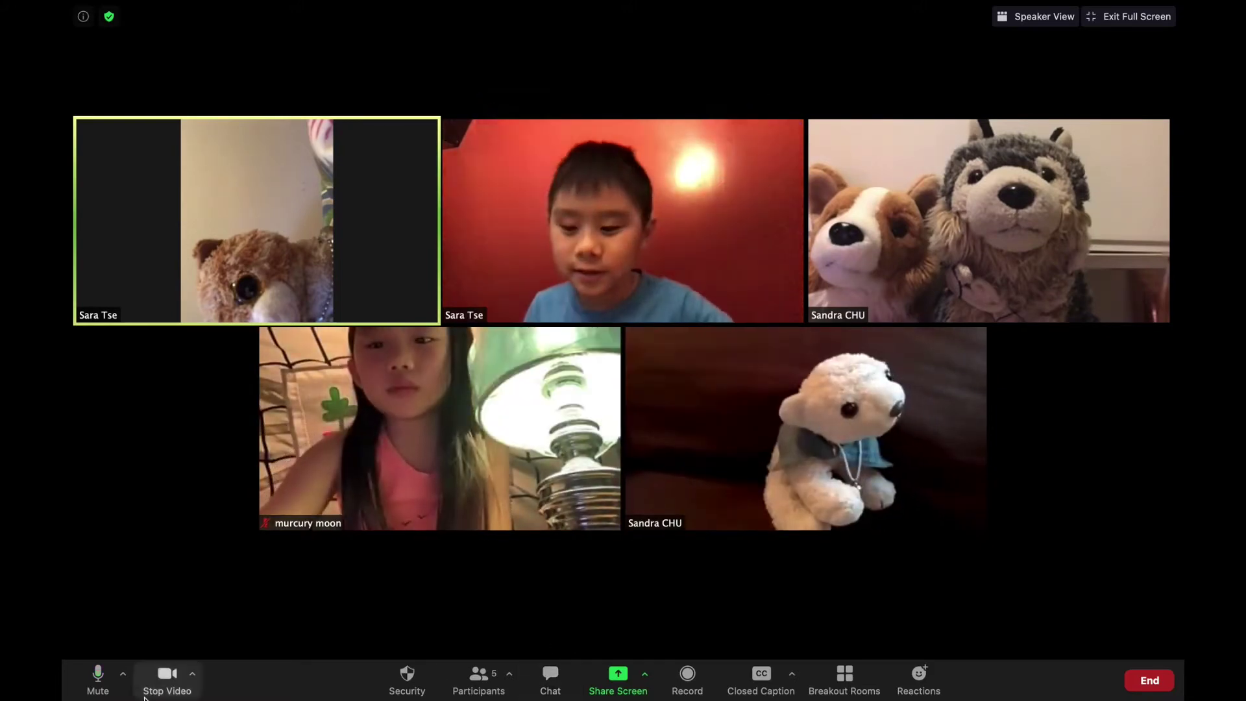
{"action": "left_click", "coordinate": [477, 678]}
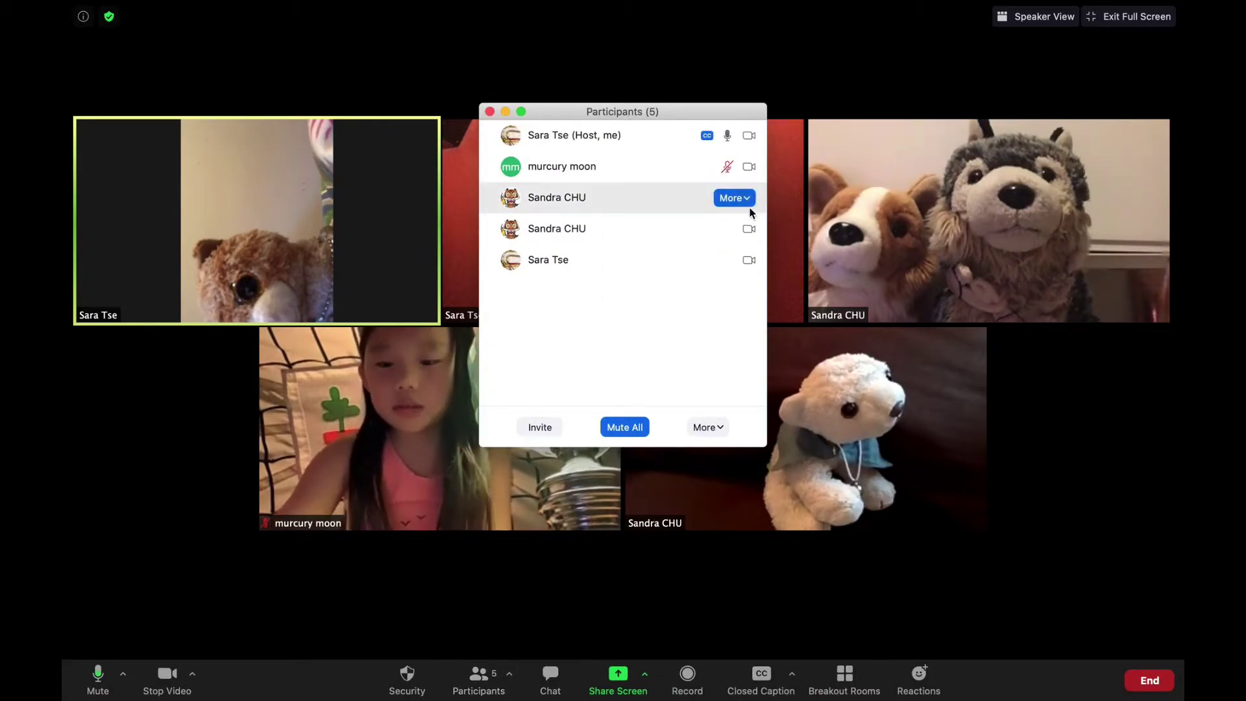
{"action": "left_click", "coordinate": [427, 129]}
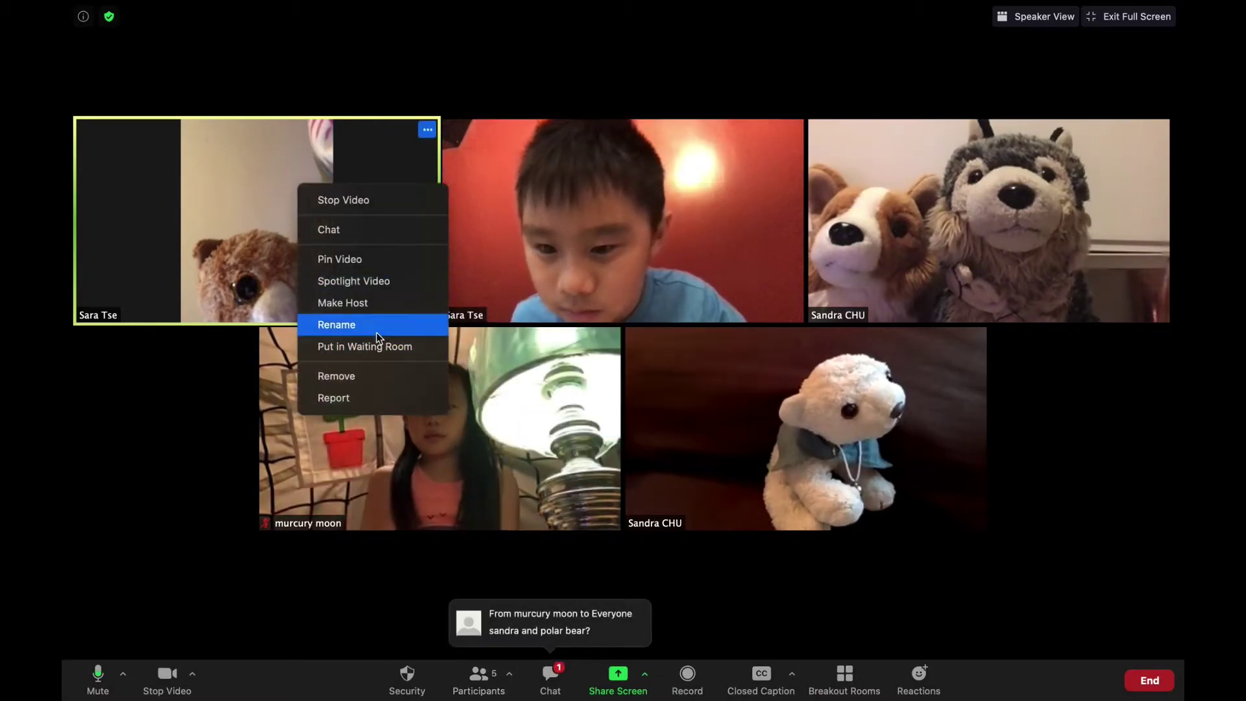
{"action": "left_click", "coordinate": [377, 326]}
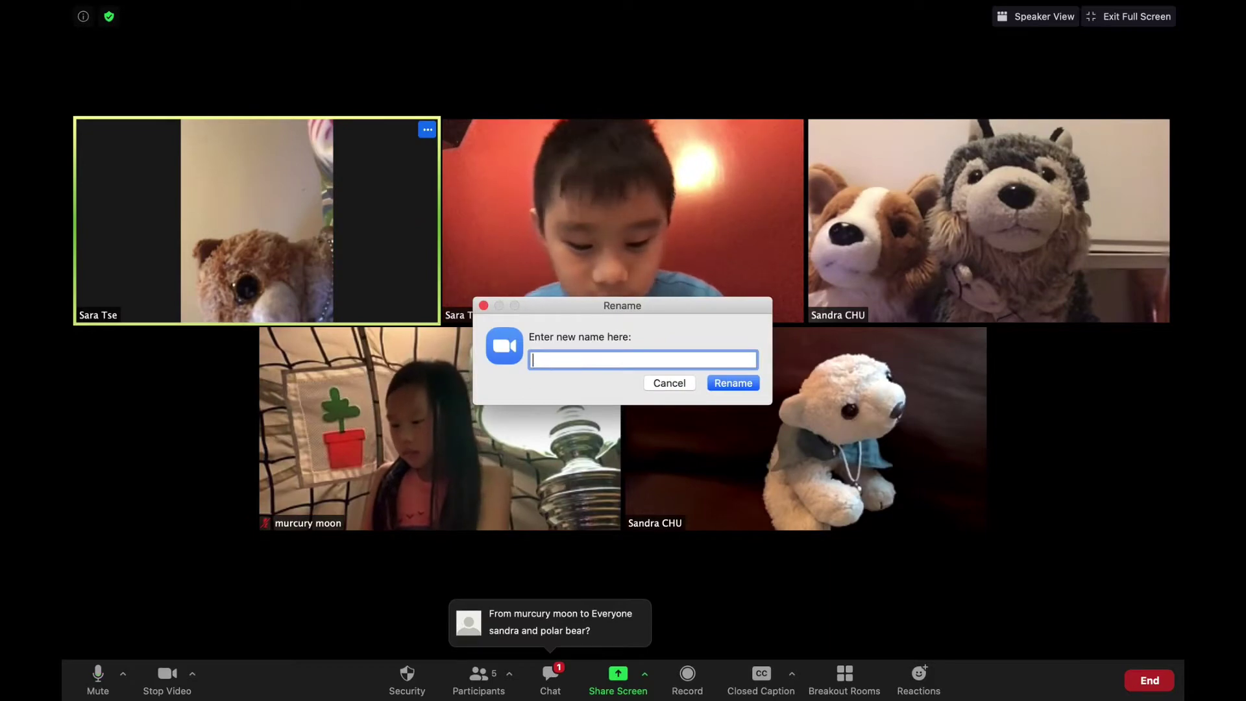
{"action": "type", "text": "Little cat"}
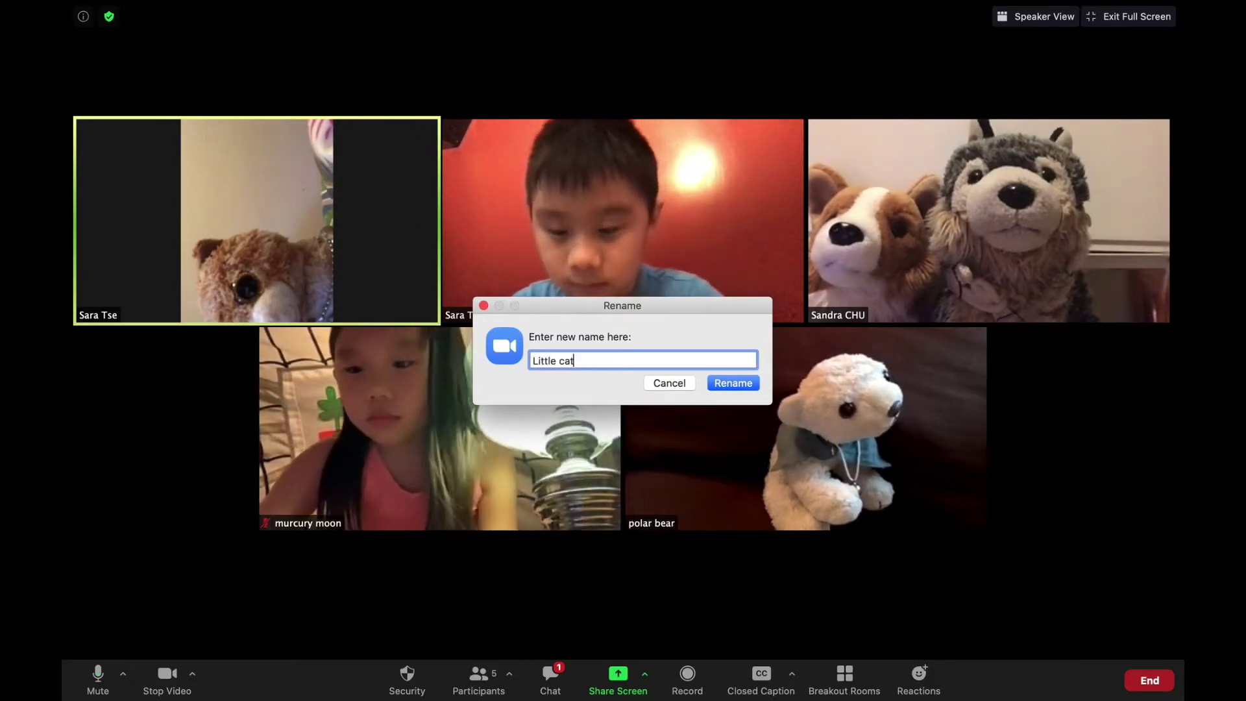
{"action": "left_click", "coordinate": [733, 382]}
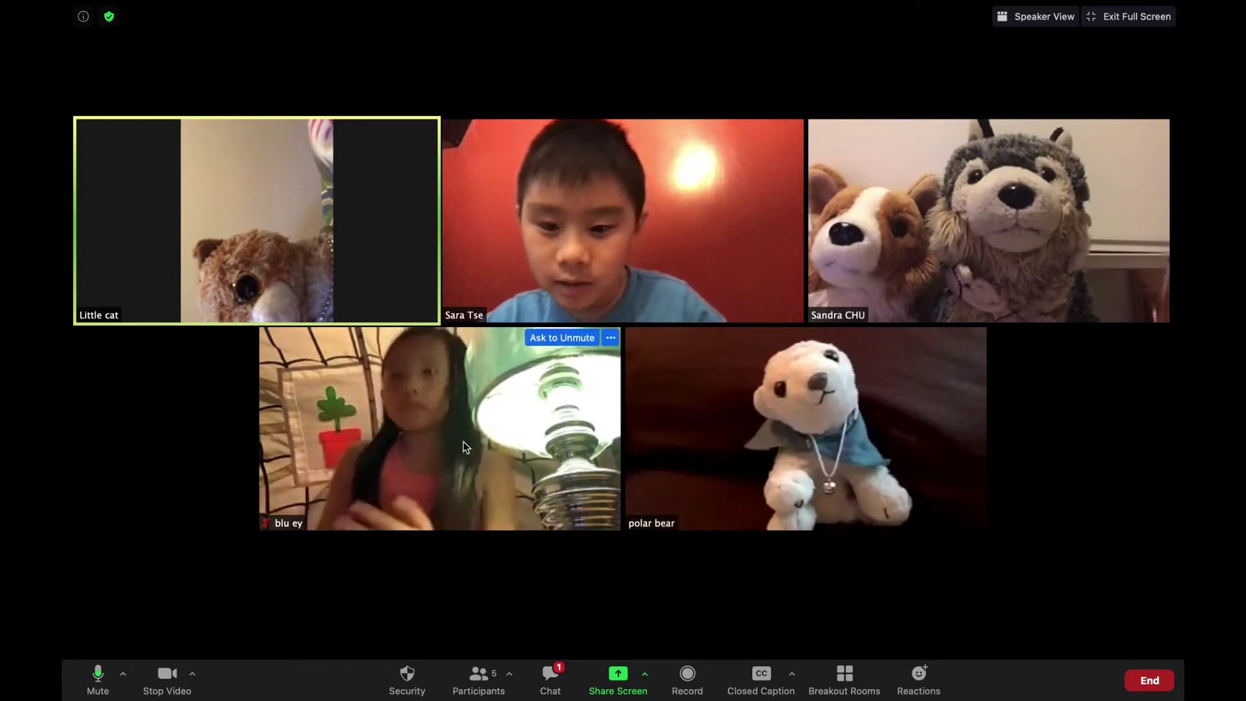
Rename the participant in front of the red wall to 'Tiger'.
{"action": "left_click", "coordinate": [793, 130]}
{"action": "left_click", "coordinate": [817, 249]}
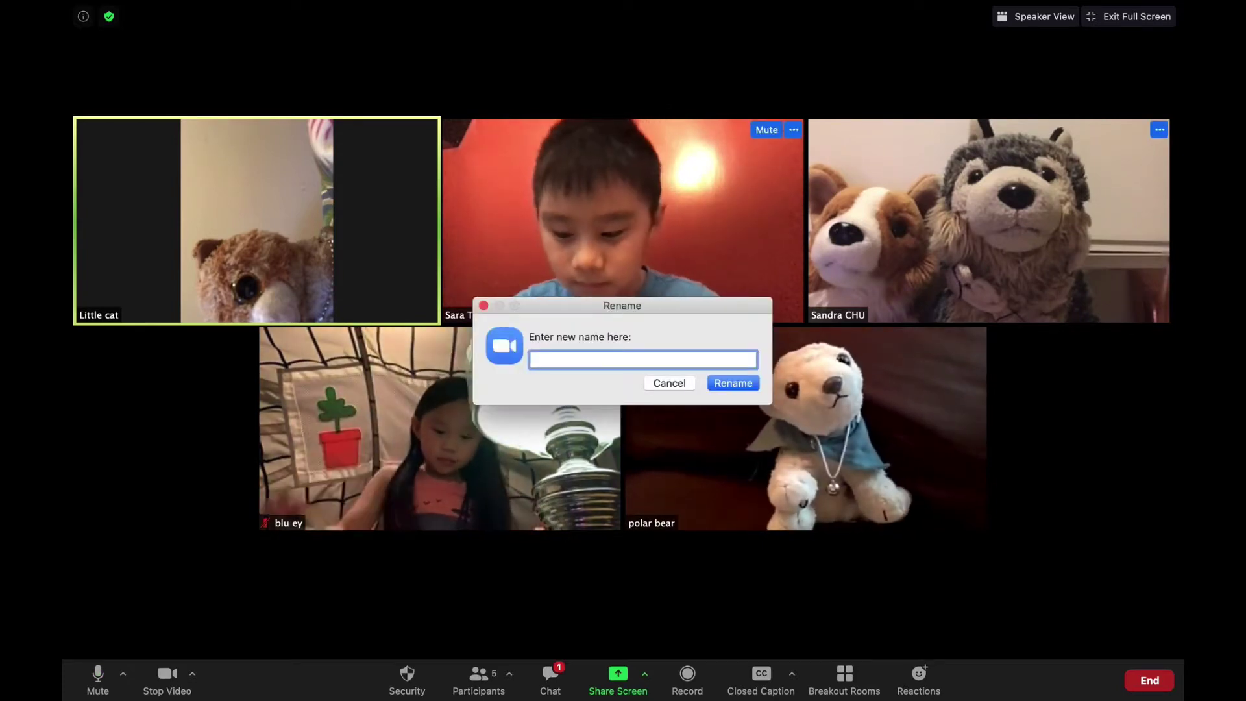
{"action": "type", "text": "Tiger"}
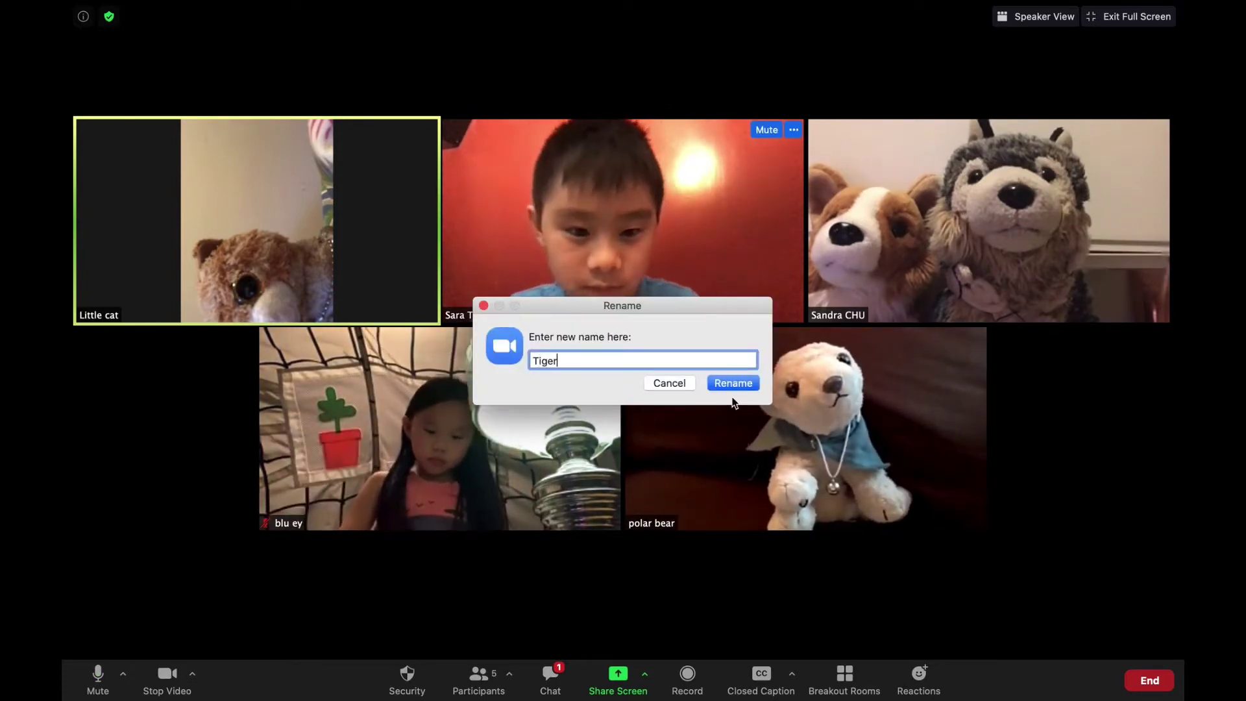
{"action": "left_click", "coordinate": [733, 389]}
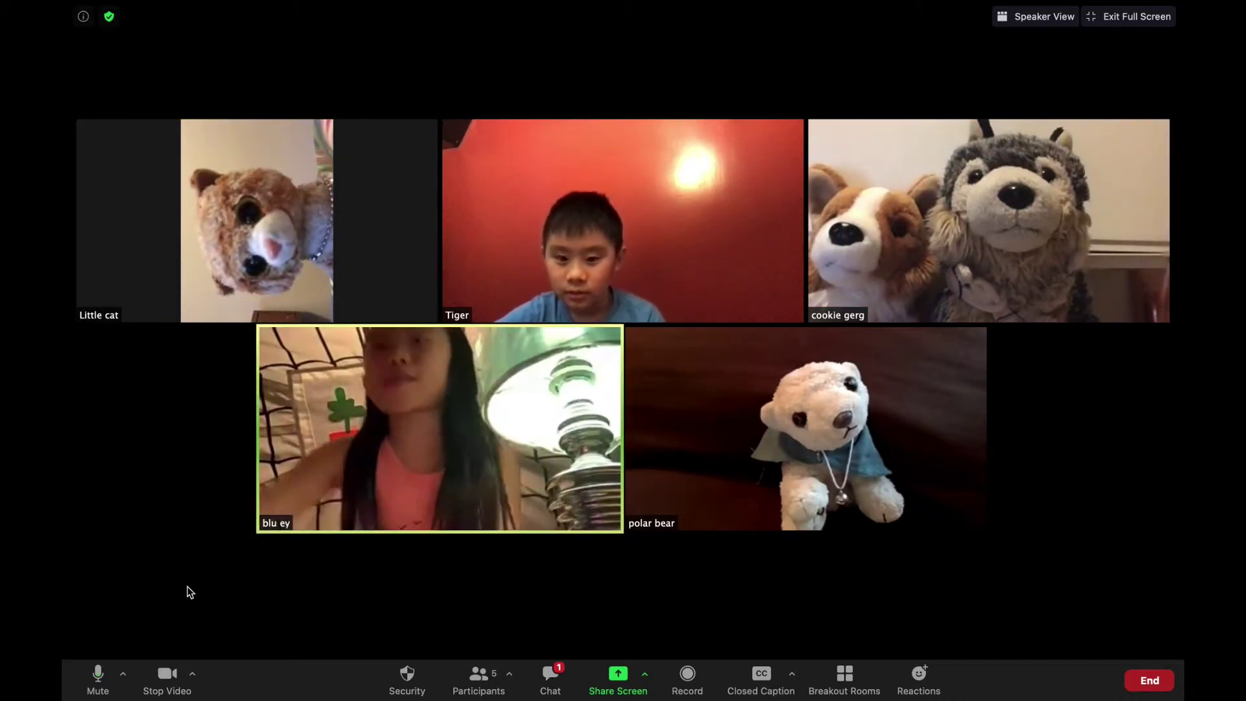
{"action": "mouse_move", "coordinate": [115, 14]}
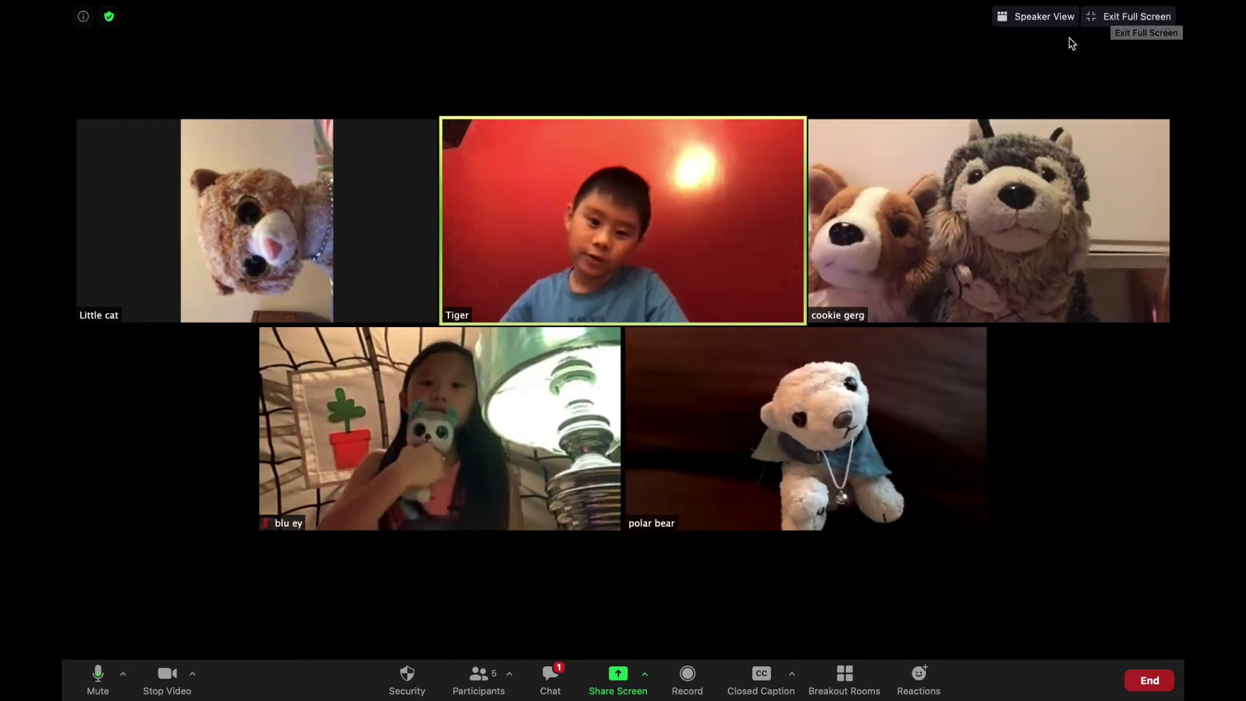
{"action": "left_click", "coordinate": [111, 16]}
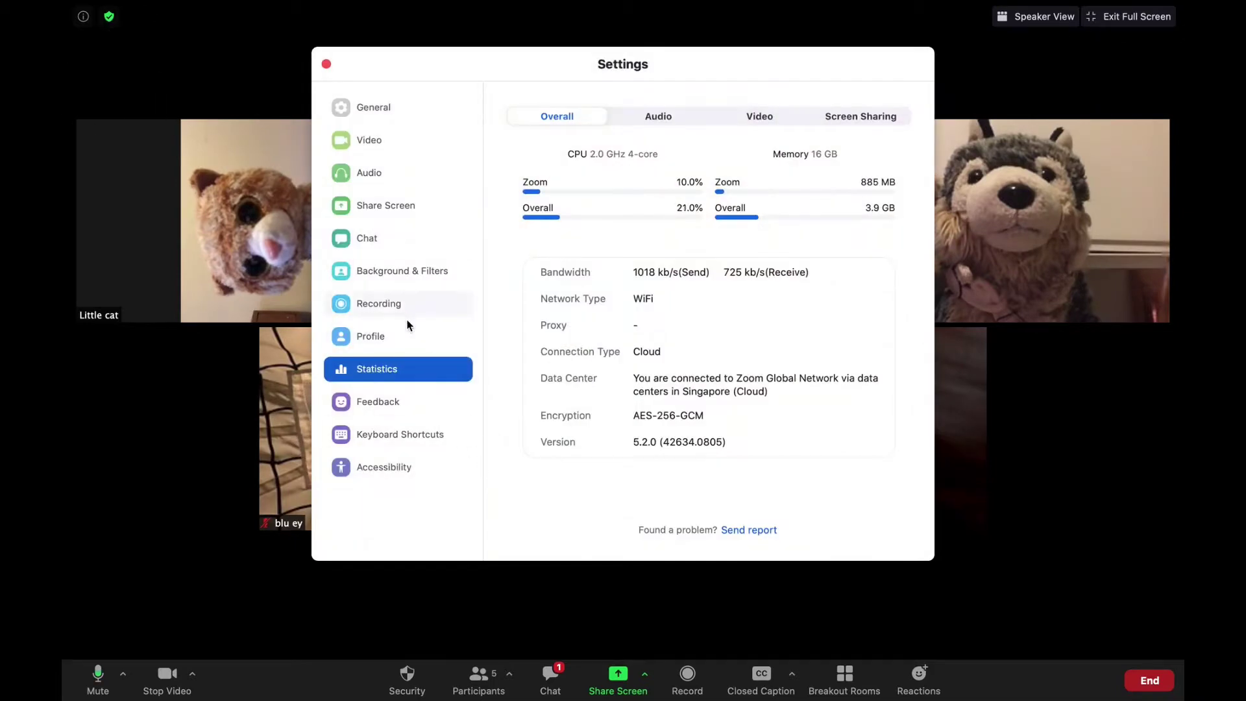
{"action": "left_click", "coordinate": [406, 278]}
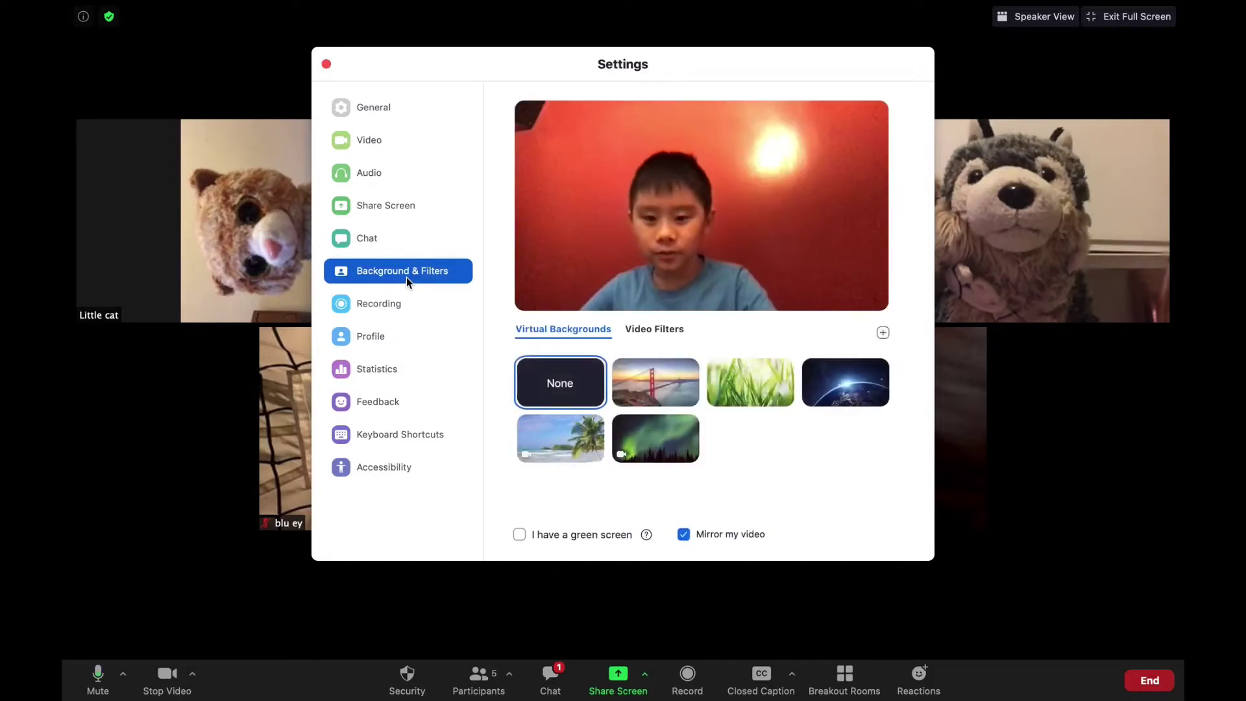
{"action": "left_click", "coordinate": [843, 383]}
{"action": "left_click", "coordinate": [665, 439]}
{"action": "left_click", "coordinate": [656, 383]}
{"action": "left_click", "coordinate": [655, 437]}
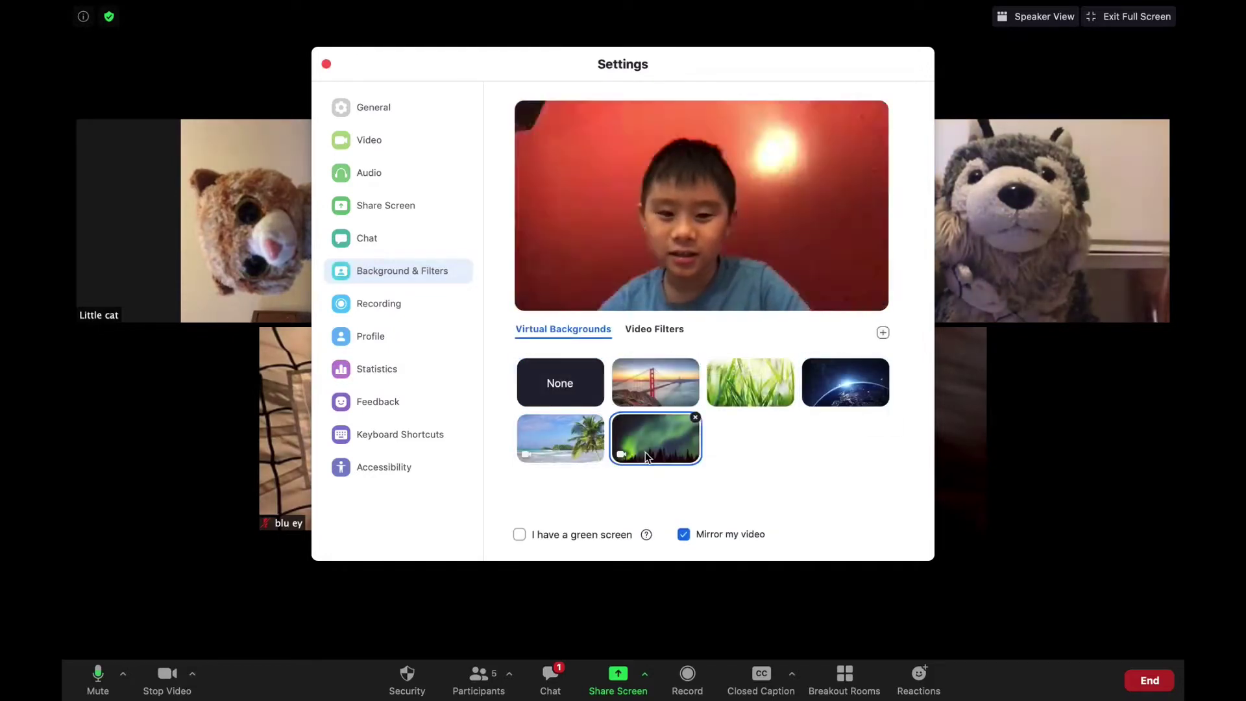
{"action": "left_click", "coordinate": [560, 438]}
{"action": "left_click", "coordinate": [649, 447]}
{"action": "left_click", "coordinate": [655, 383]}
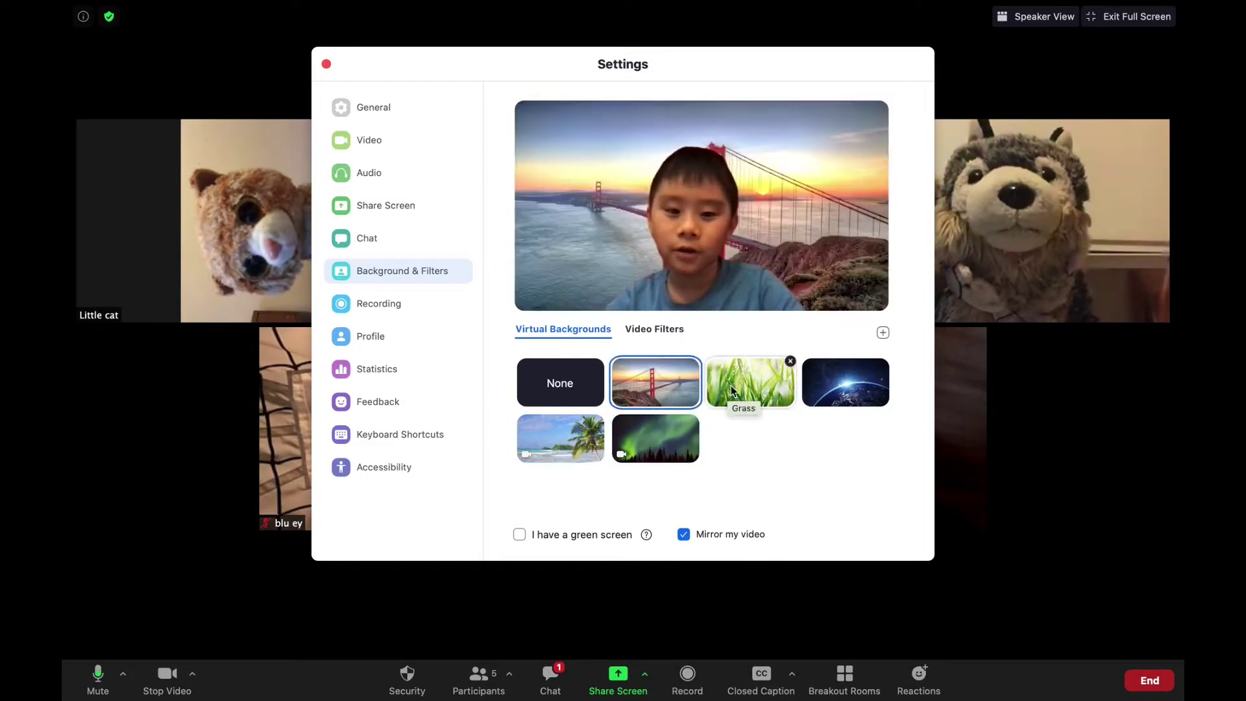
{"action": "left_click", "coordinate": [750, 383]}
{"action": "left_click", "coordinate": [844, 382]}
{"action": "left_click", "coordinate": [538, 391]}
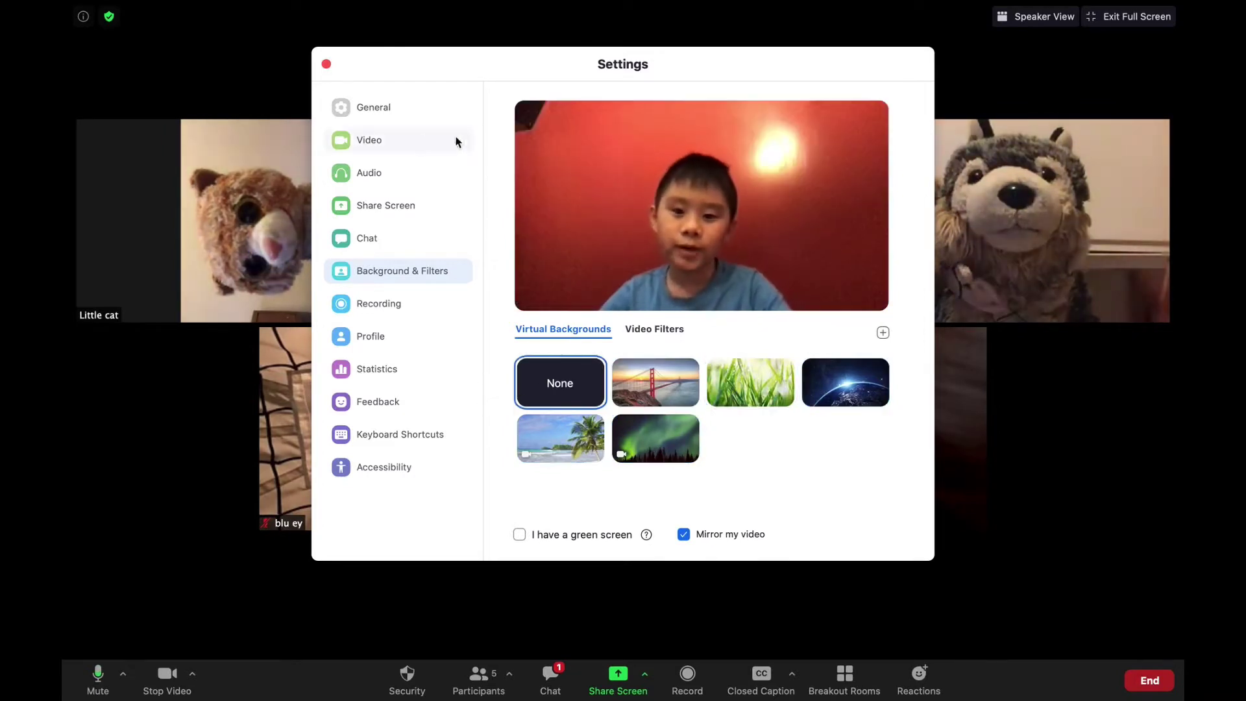
{"action": "left_click", "coordinate": [642, 334]}
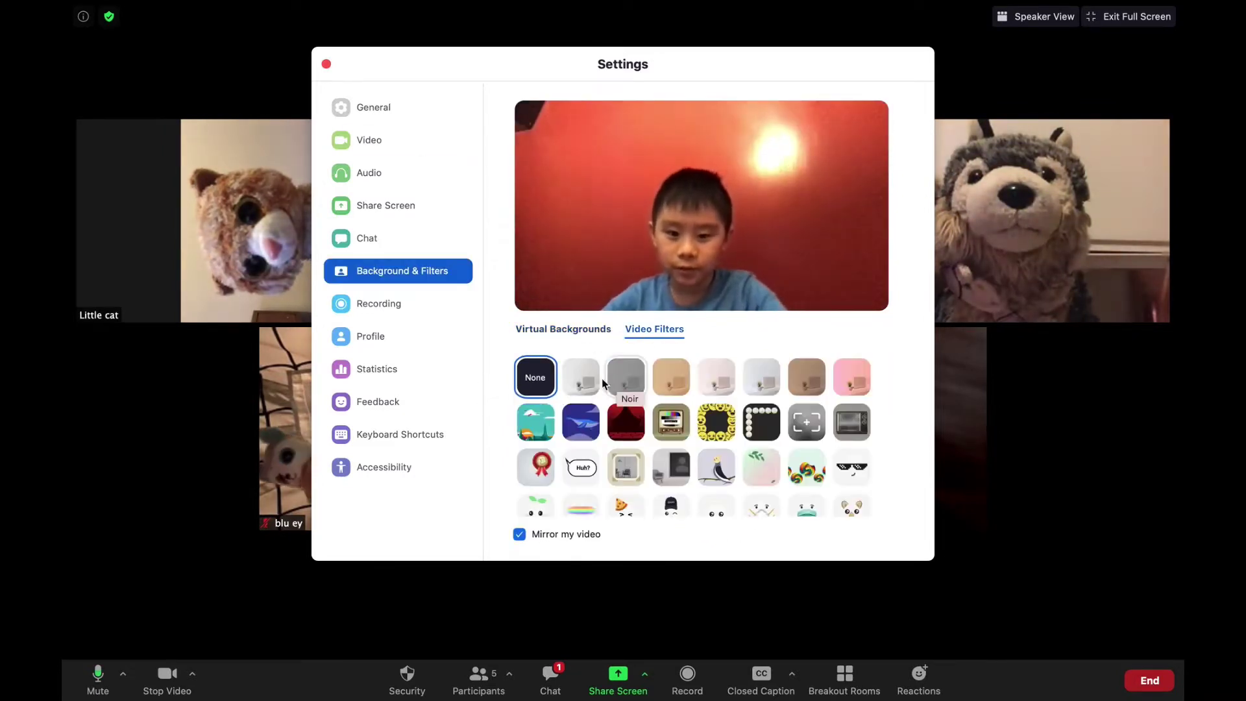
{"action": "left_click", "coordinate": [626, 376]}
{"action": "left_click", "coordinate": [670, 422]}
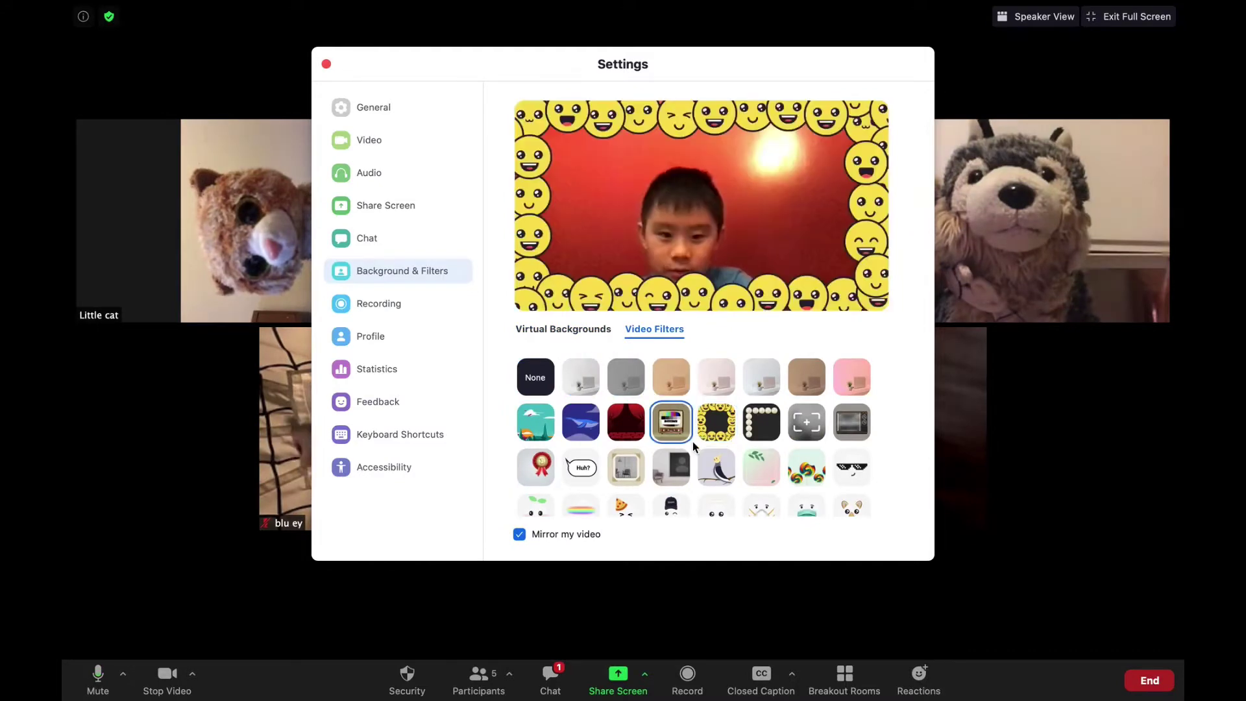
{"action": "left_click", "coordinate": [851, 467]}
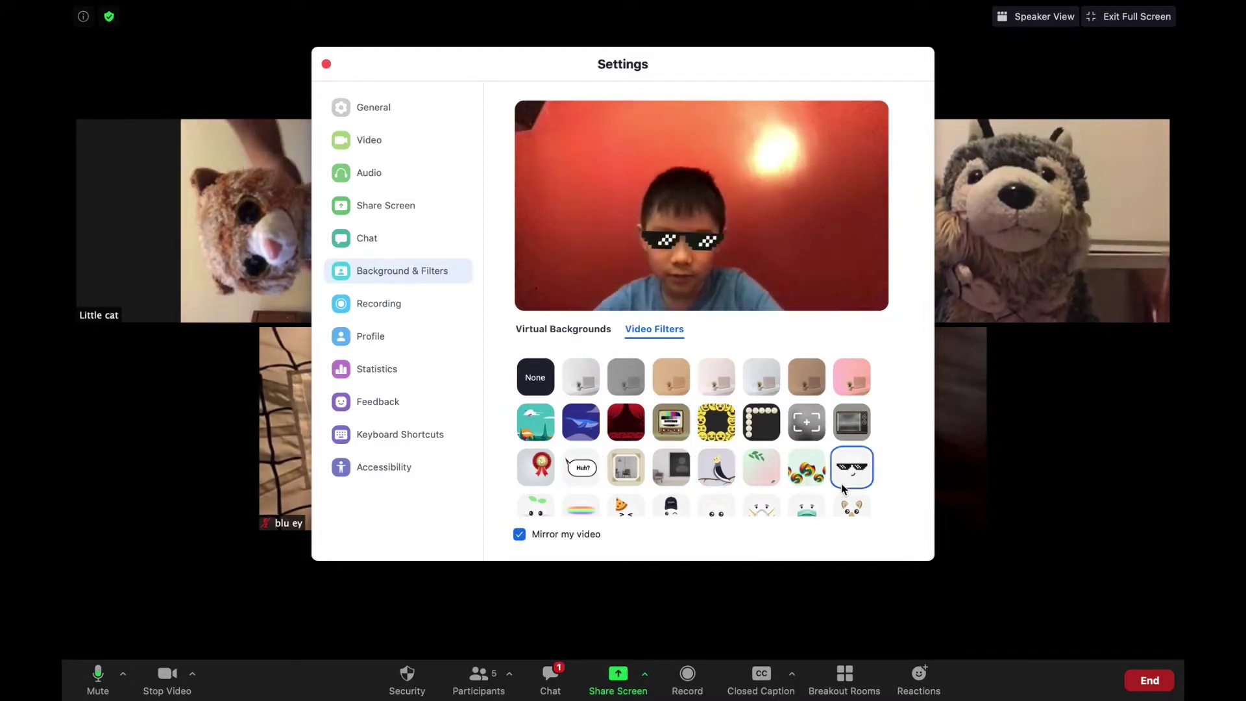
{"action": "left_click", "coordinate": [719, 388]}
{"action": "left_click", "coordinate": [720, 415]}
{"action": "left_click", "coordinate": [582, 418]}
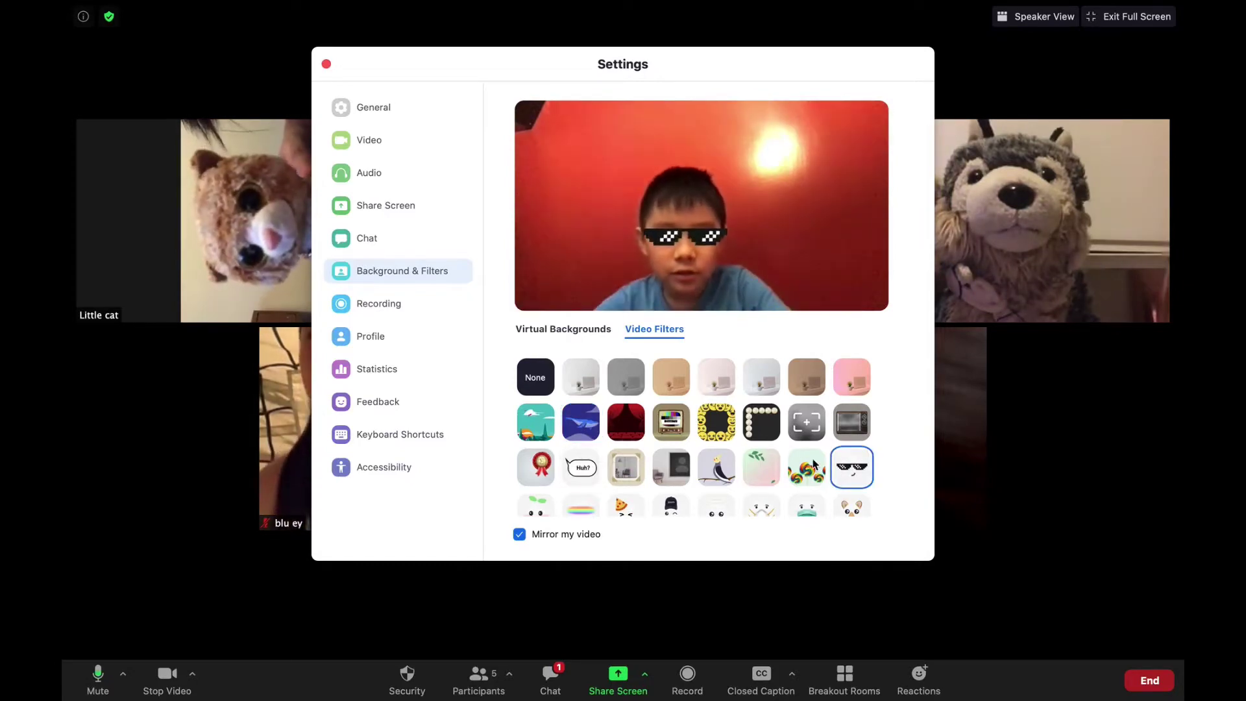
{"action": "left_click", "coordinate": [563, 330]}
{"action": "left_click", "coordinate": [615, 454]}
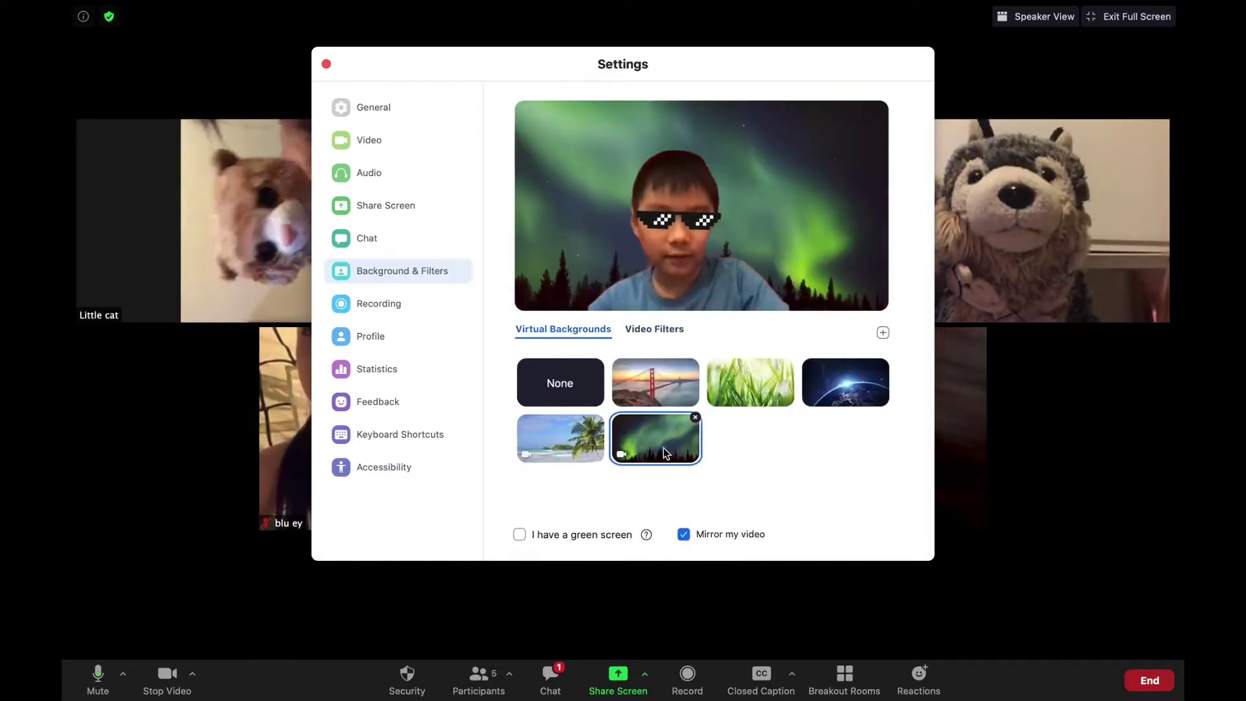
{"action": "left_click", "coordinate": [655, 328]}
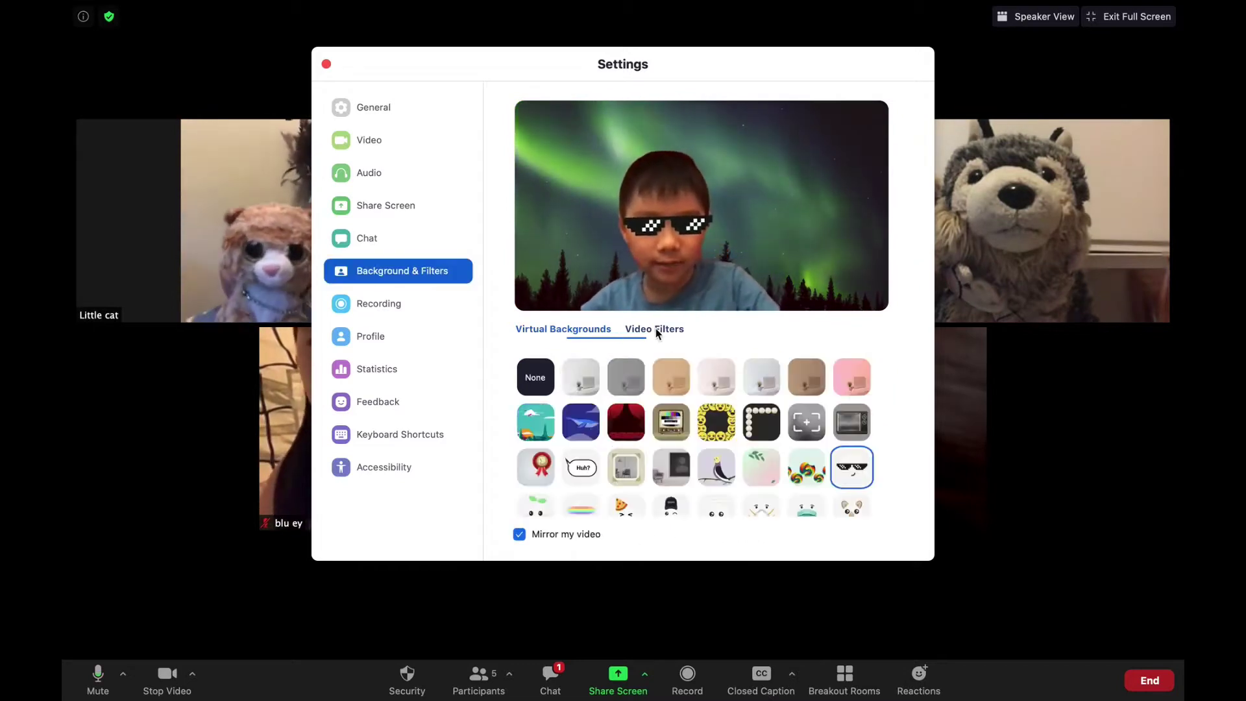
{"action": "left_click", "coordinate": [534, 377]}
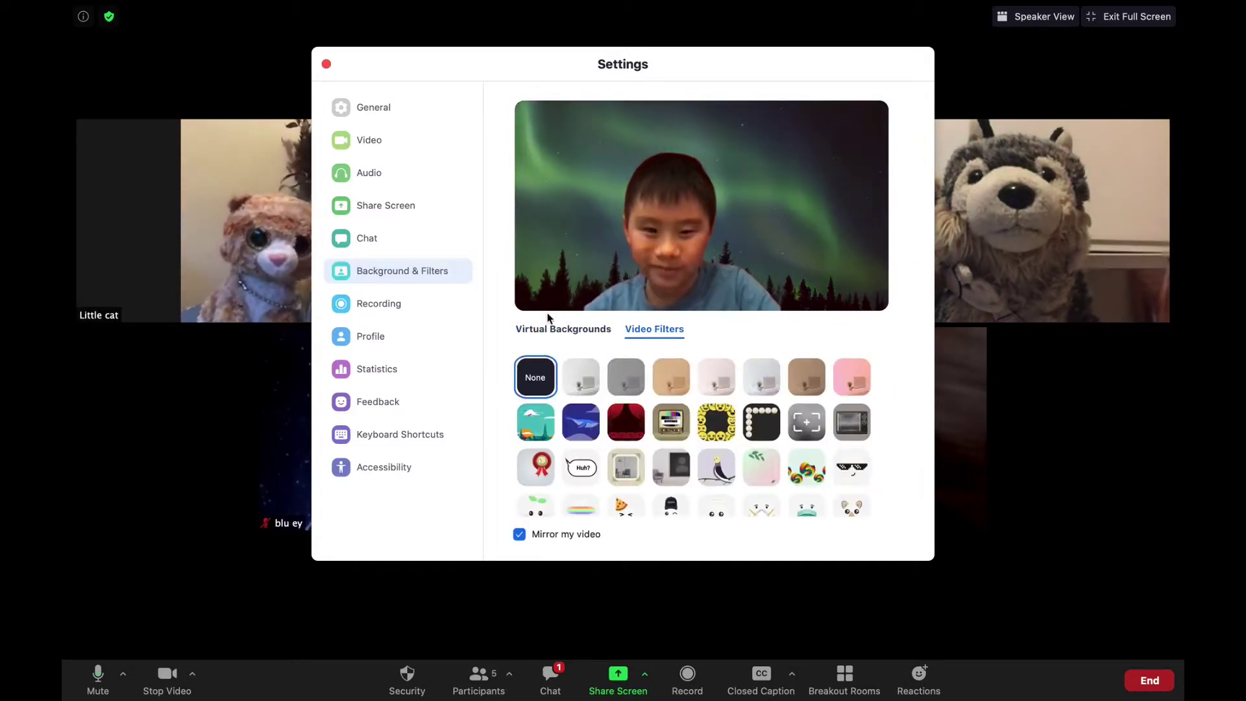
{"action": "left_click", "coordinate": [563, 329]}
{"action": "left_click", "coordinate": [560, 382]}
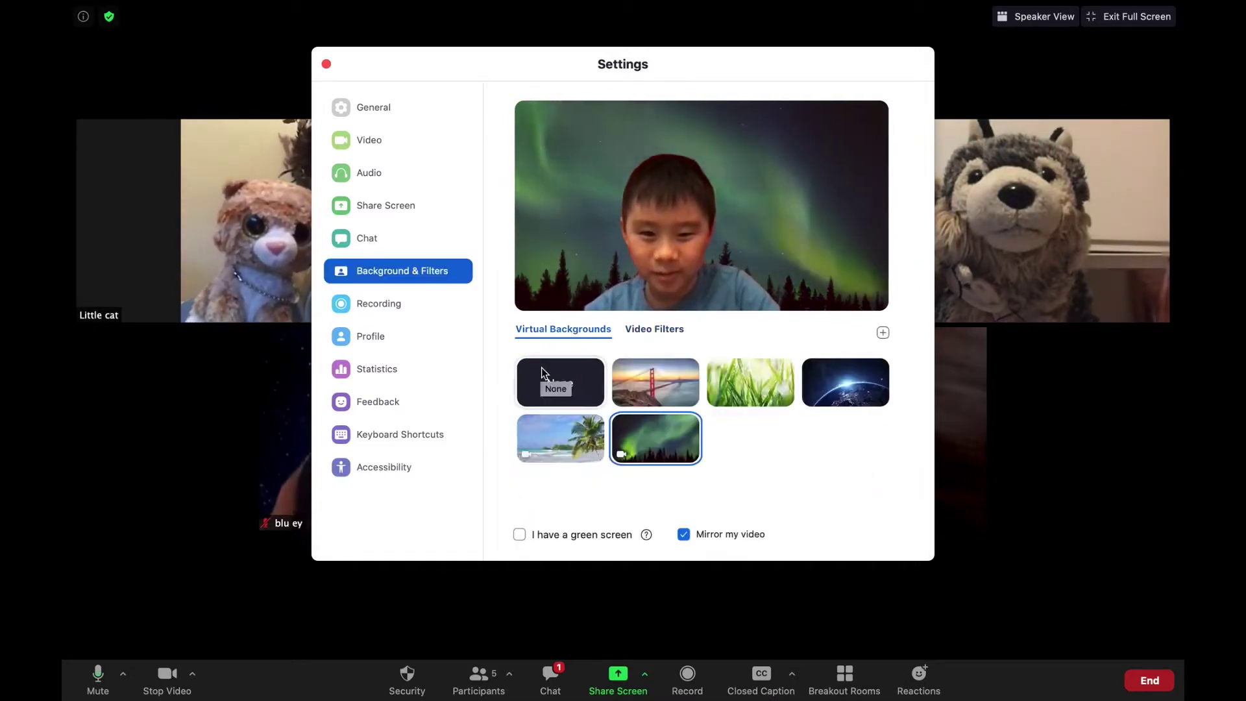
{"action": "left_click", "coordinate": [326, 63]}
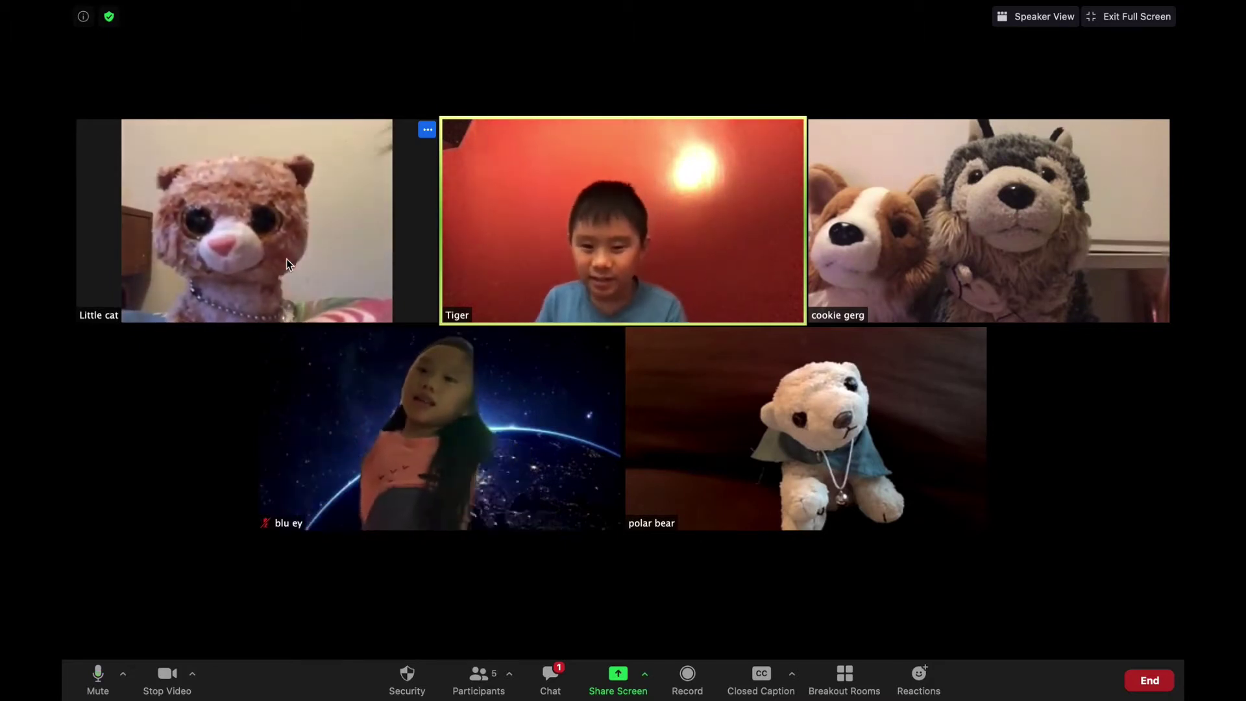
Show the Participants (5) list with Cmd+U.
{"action": "mouse_move", "coordinate": [492, 483]}
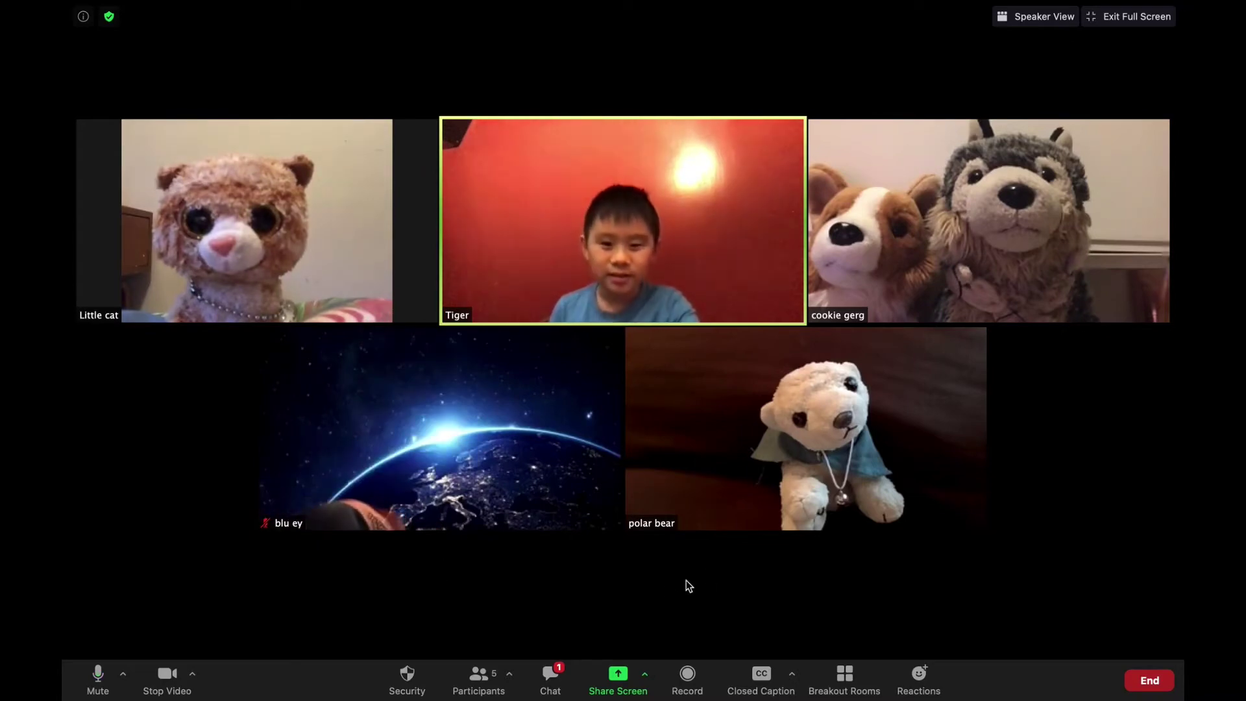
{"action": "mouse_move", "coordinate": [477, 427]}
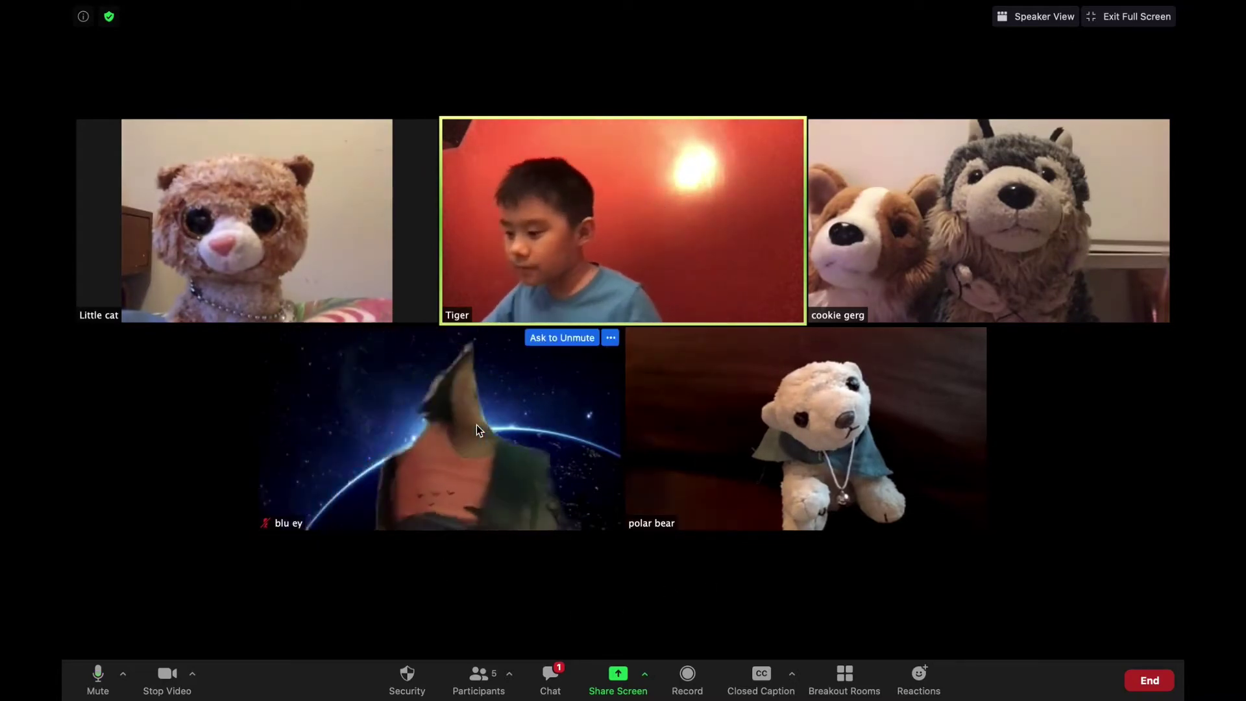
{"action": "key", "text": "super+u"}
{"action": "mouse_move", "coordinate": [634, 232]}
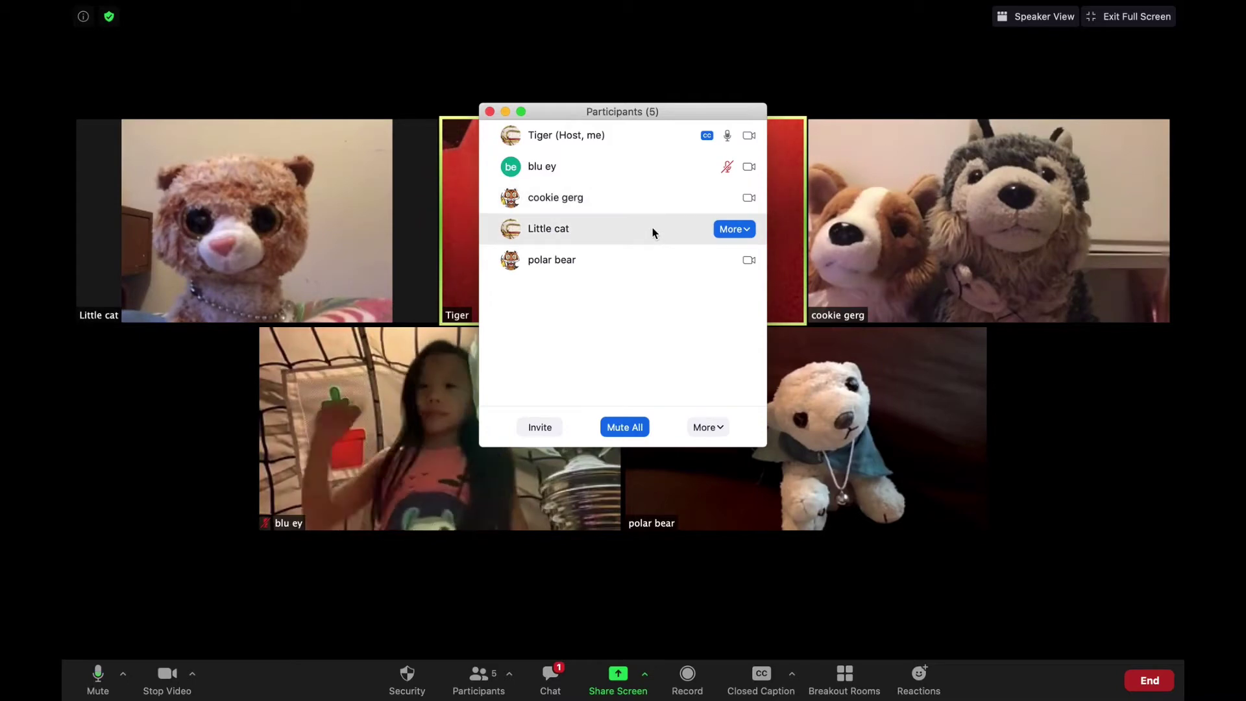
Make blu ey the host, confirm Change Host, and close the Participants list.
{"action": "left_click", "coordinate": [733, 166]}
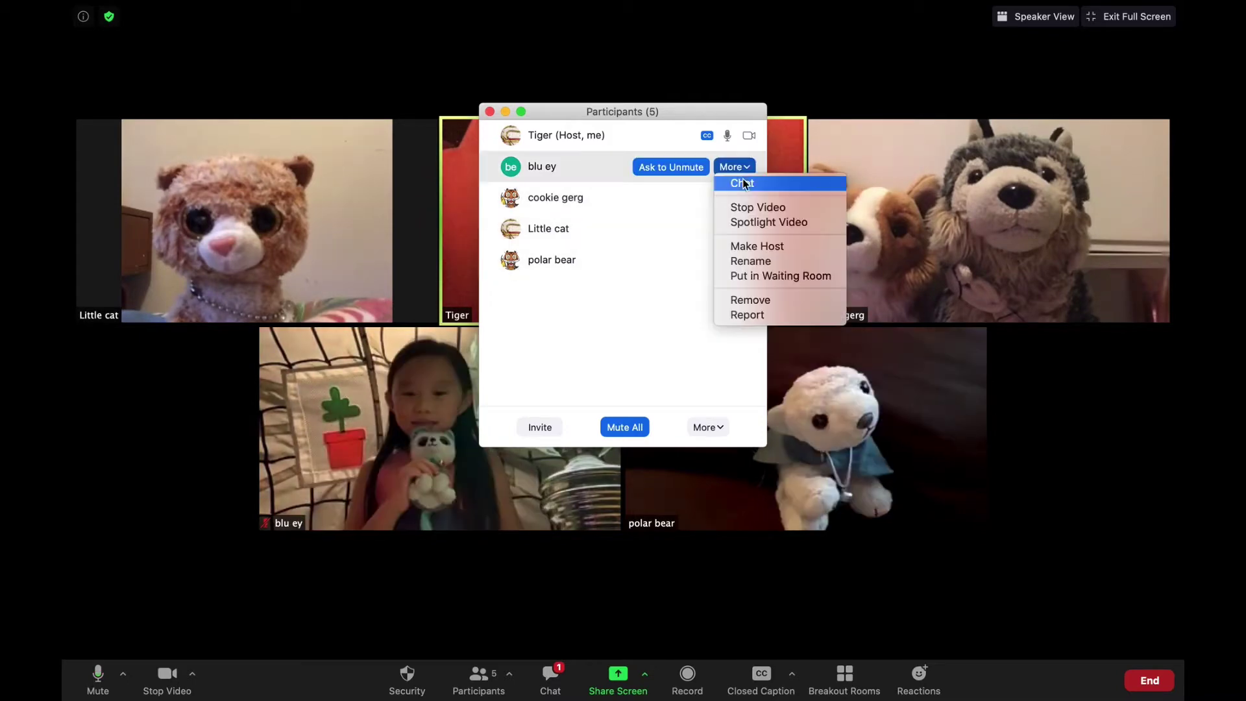
{"action": "left_click", "coordinate": [746, 251]}
{"action": "left_click", "coordinate": [778, 406]}
{"action": "key", "text": "super+u"}
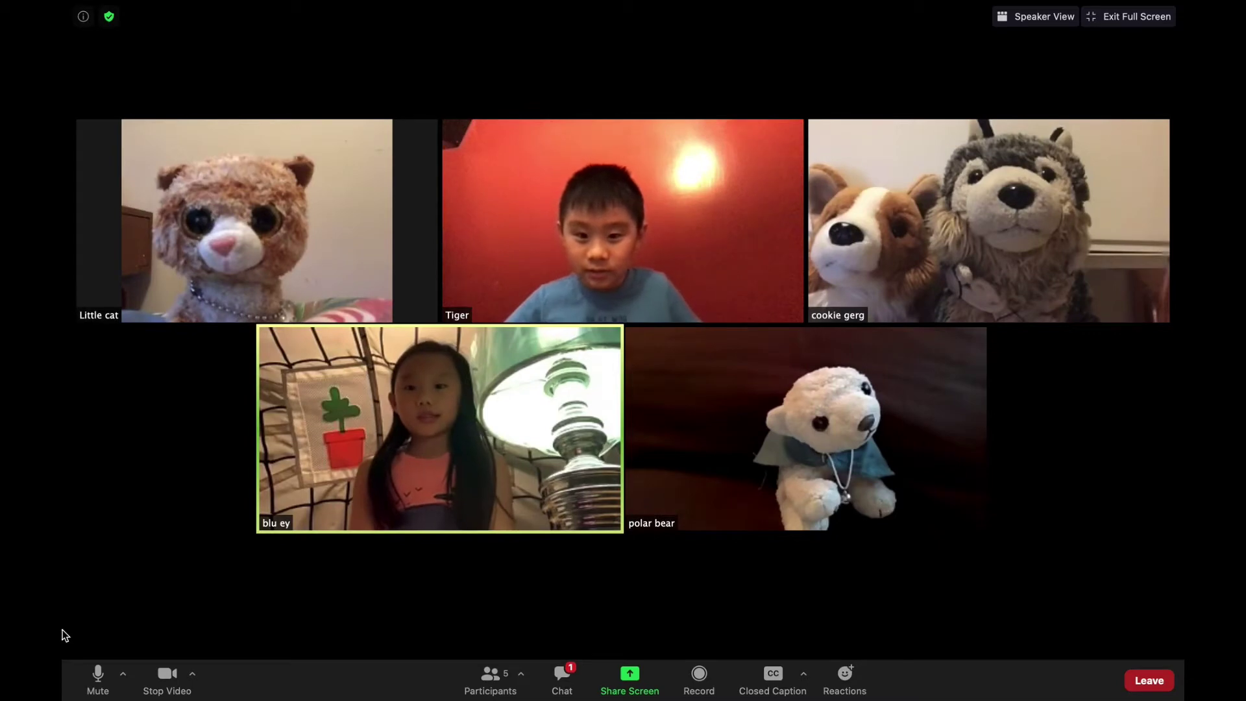
Turn your camera off and back on, then unmute your microphone.
{"action": "left_click", "coordinate": [147, 681]}
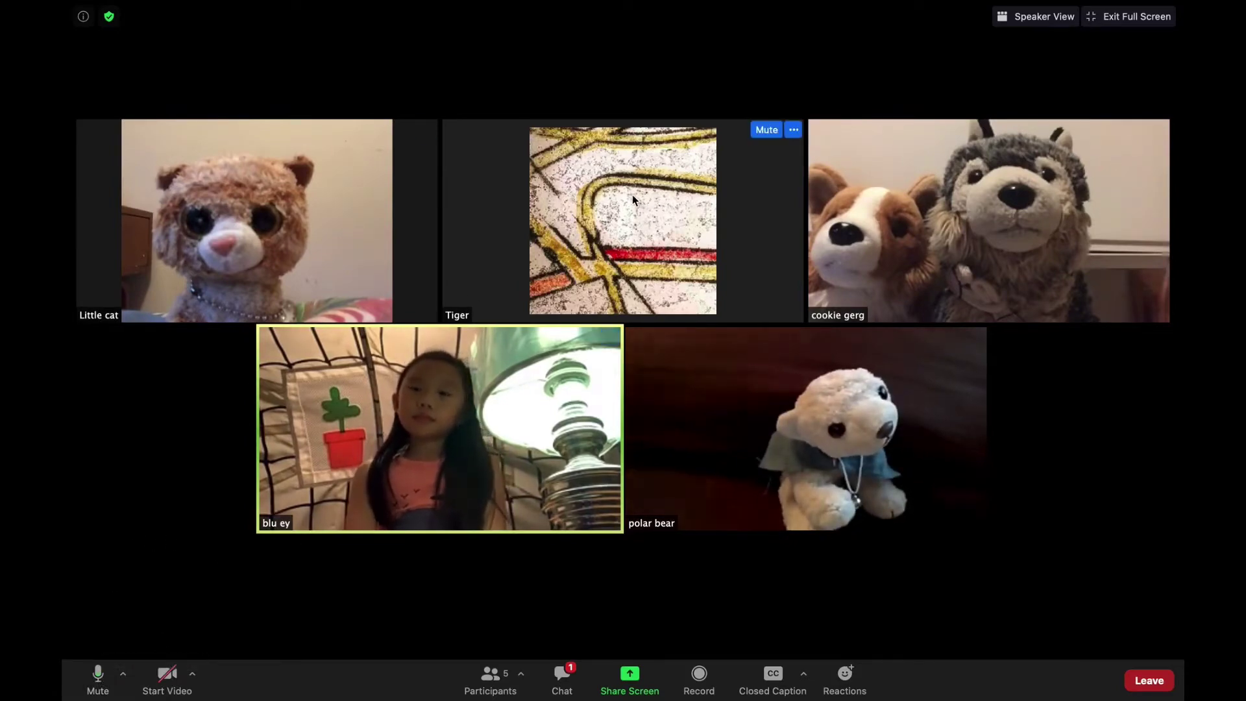
{"action": "left_click", "coordinate": [159, 670]}
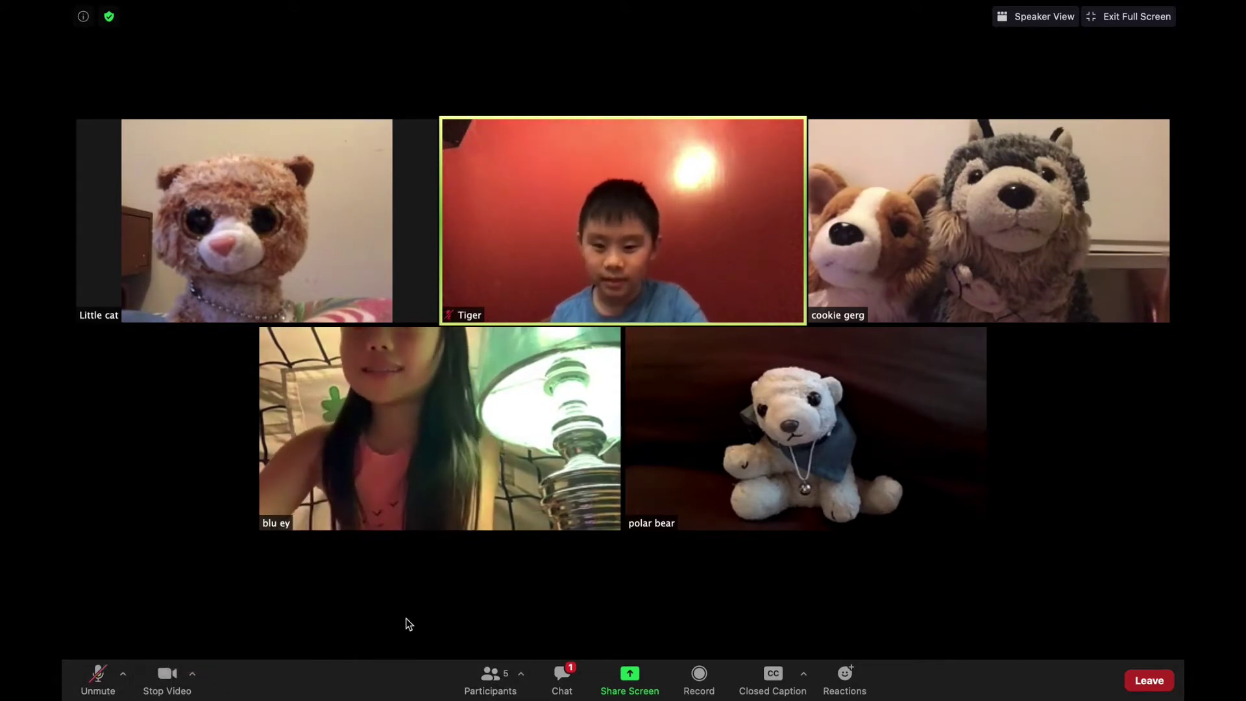
{"action": "key", "text": "super+shift+a"}
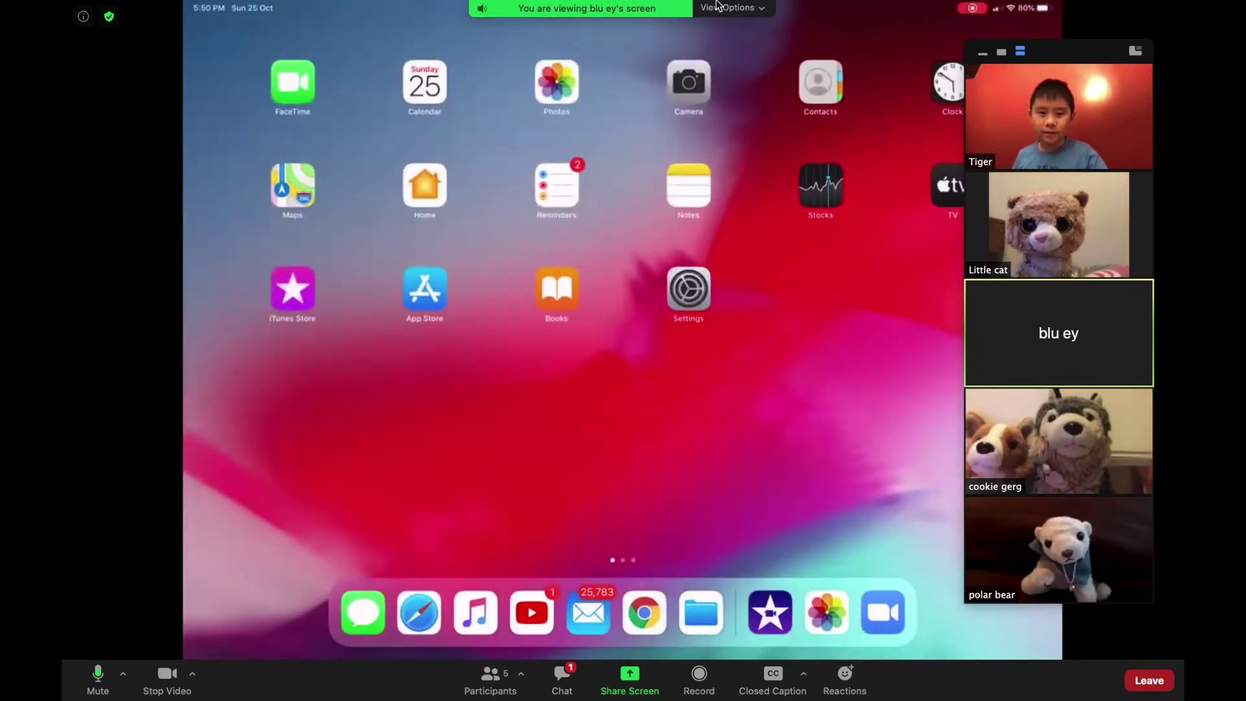
Check the View Options menu on blu ey's shared iPad screen, then close it.
{"action": "left_click", "coordinate": [759, 10]}
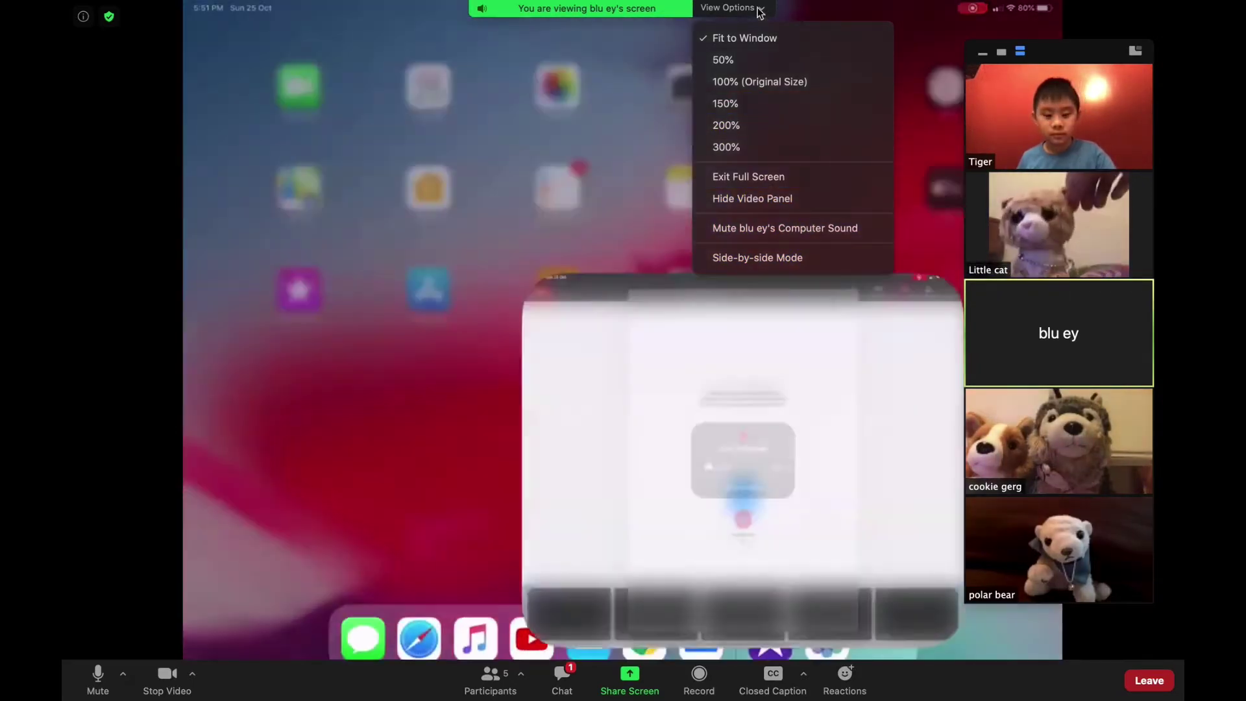
{"action": "left_click", "coordinate": [759, 9]}
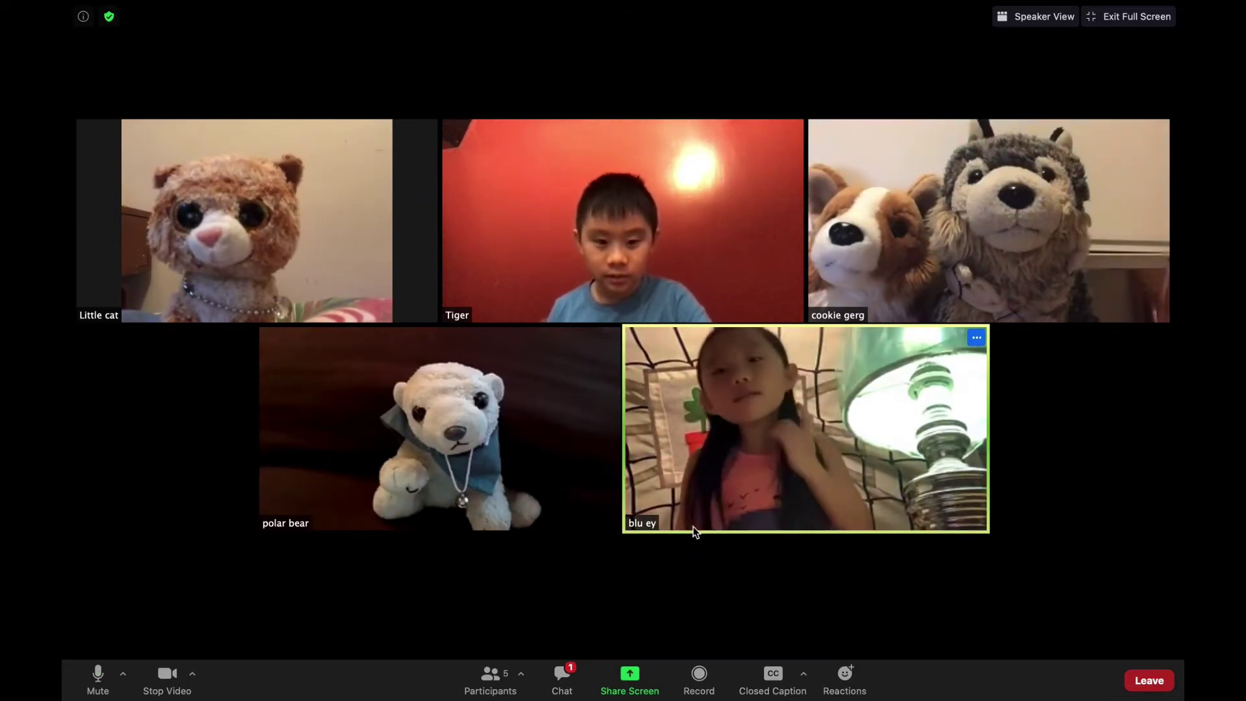
Reclaim the host role from the Participants list and close the list.
{"action": "mouse_move", "coordinate": [452, 695]}
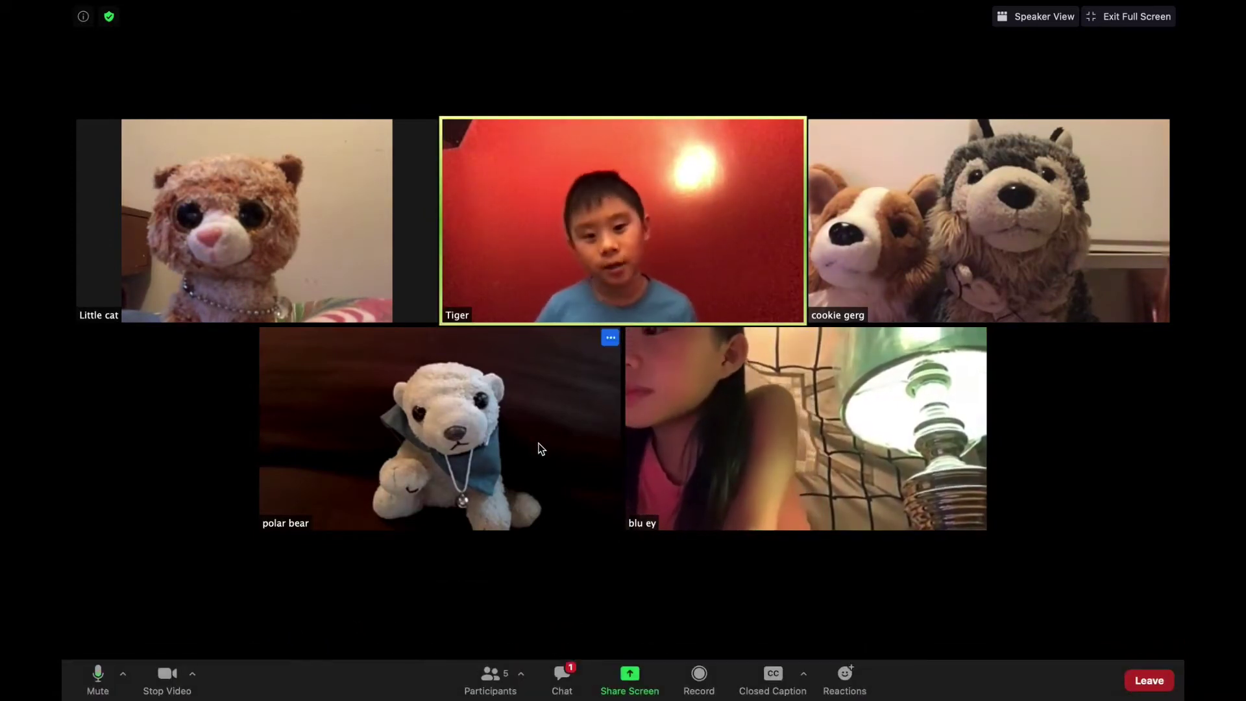
{"action": "key", "text": "super+u"}
{"action": "left_click", "coordinate": [713, 427]}
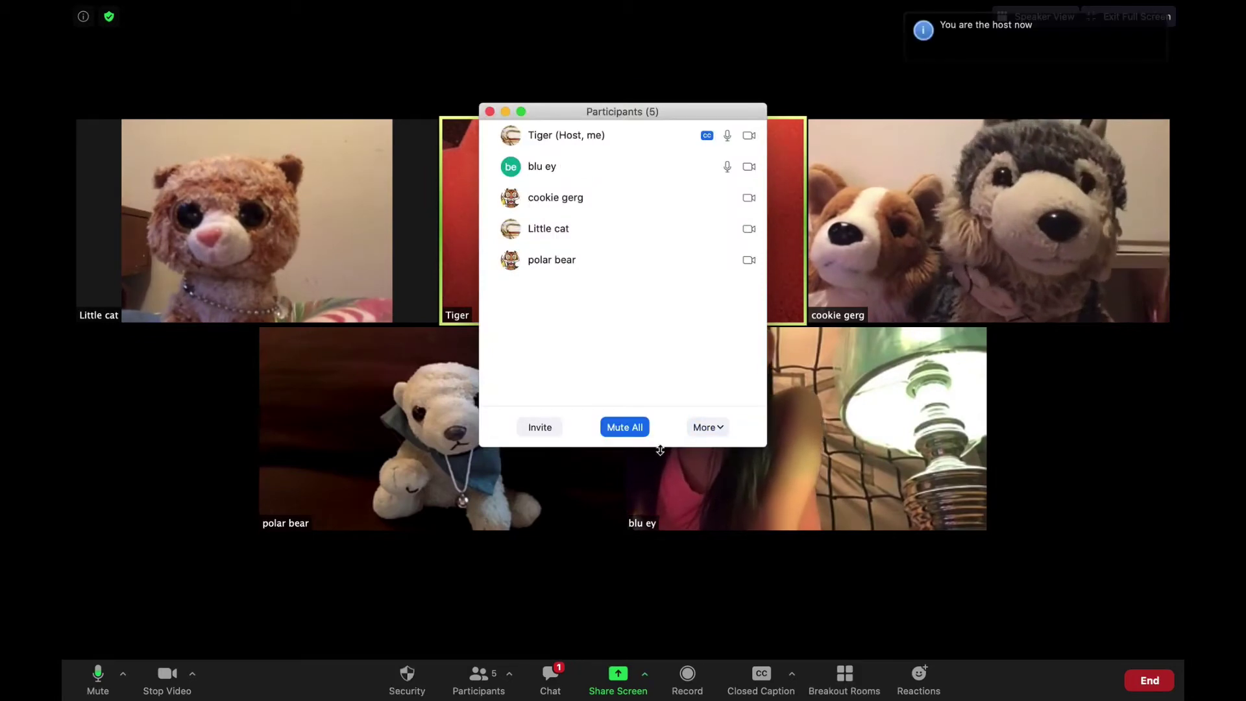
{"action": "left_click", "coordinate": [489, 112]}
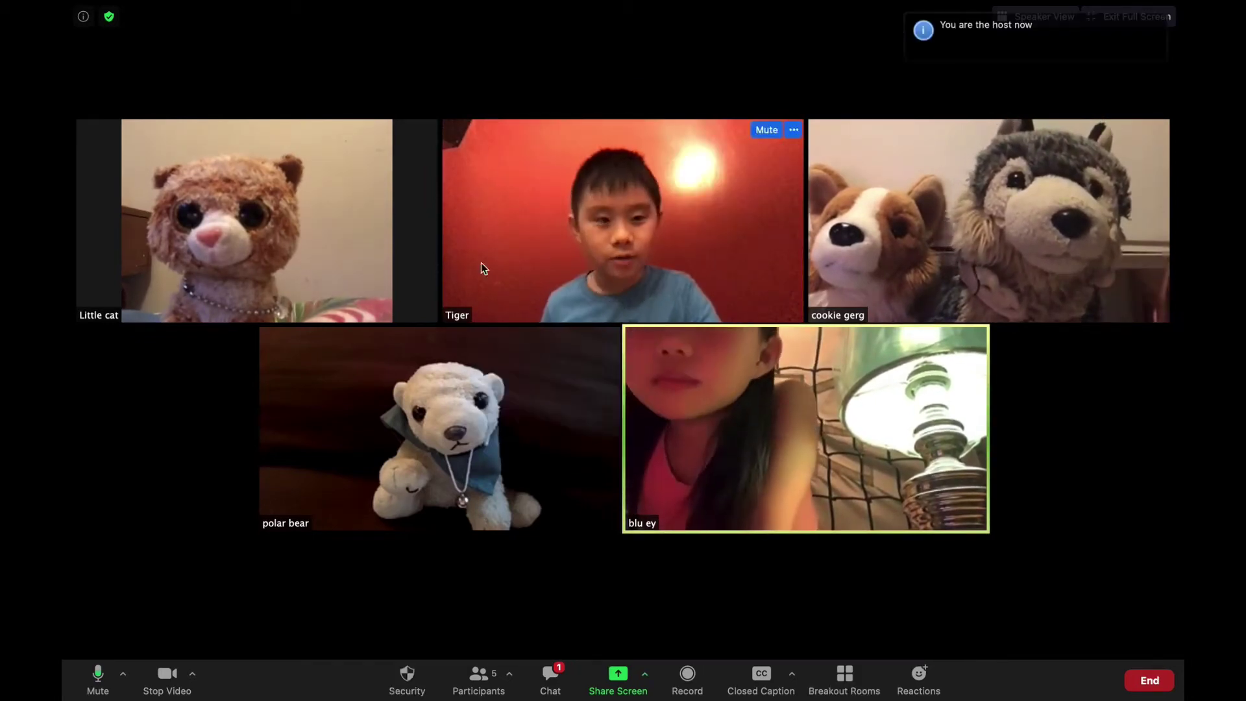
{"action": "mouse_move", "coordinate": [739, 697]}
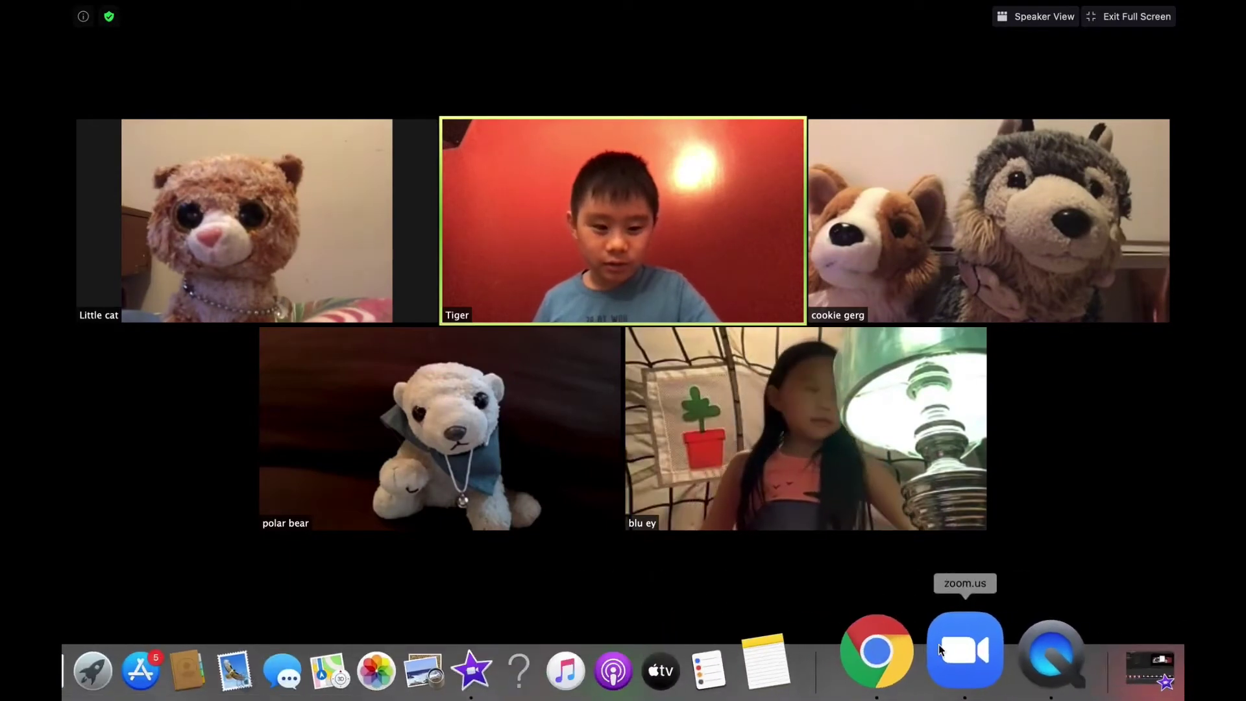
Take the Zoom meeting out of full screen and shrink it to the mini floating video.
{"action": "left_click", "coordinate": [920, 645]}
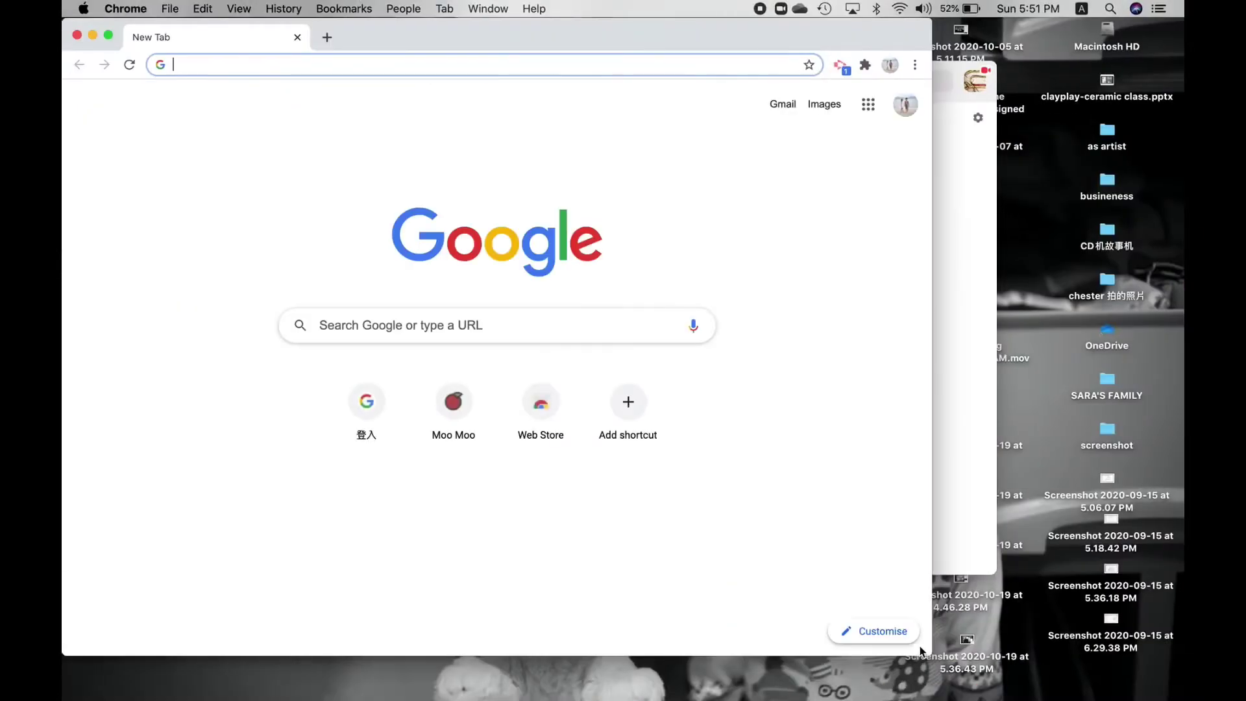
{"action": "mouse_move", "coordinate": [943, 698]}
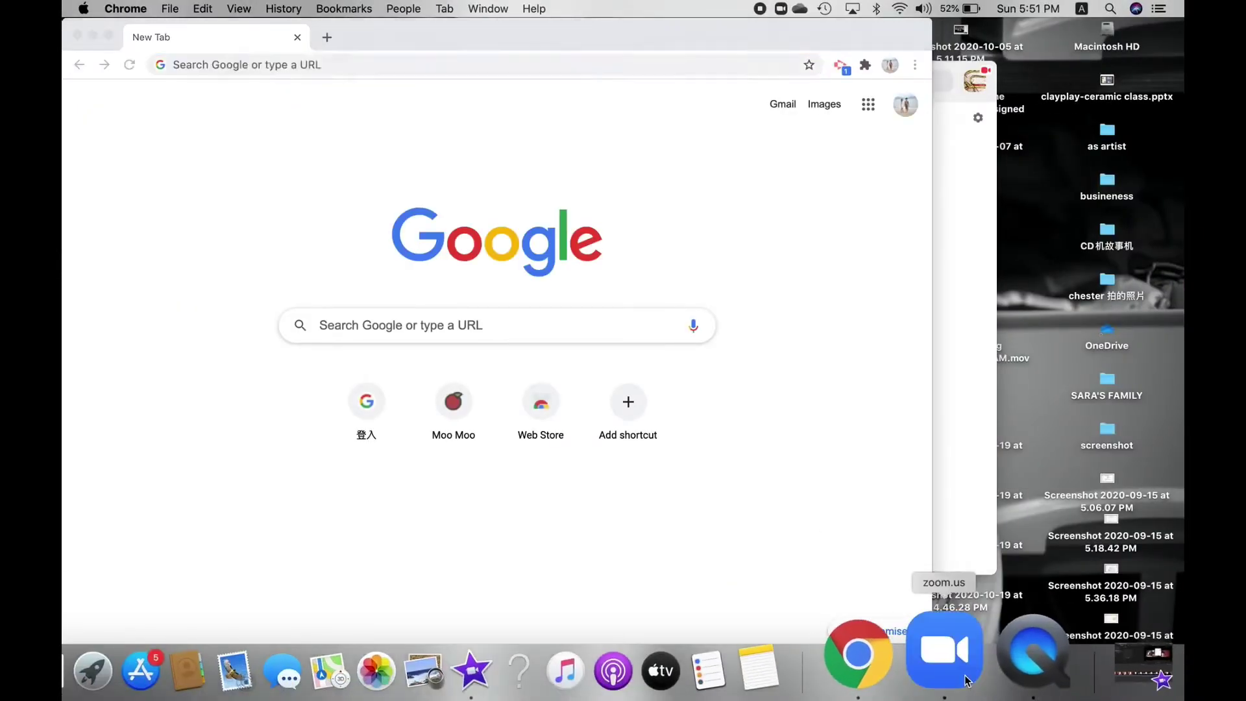
{"action": "left_click", "coordinate": [964, 680]}
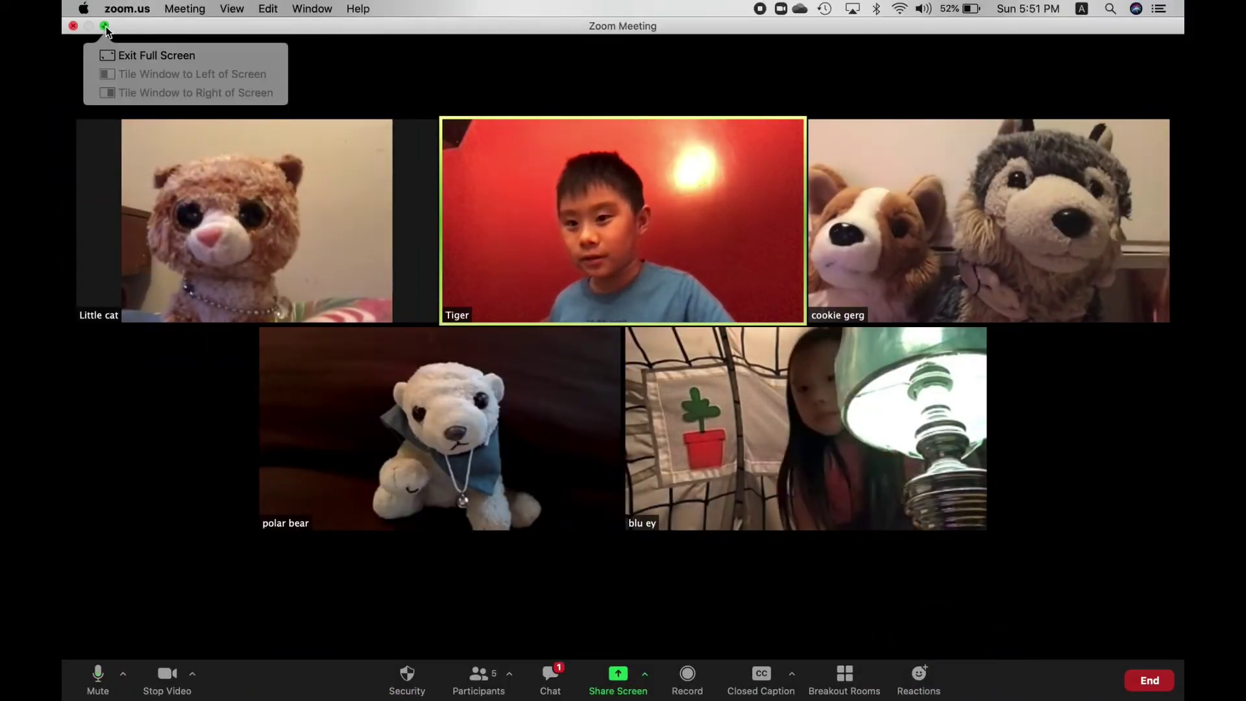
{"action": "left_click", "coordinate": [105, 27]}
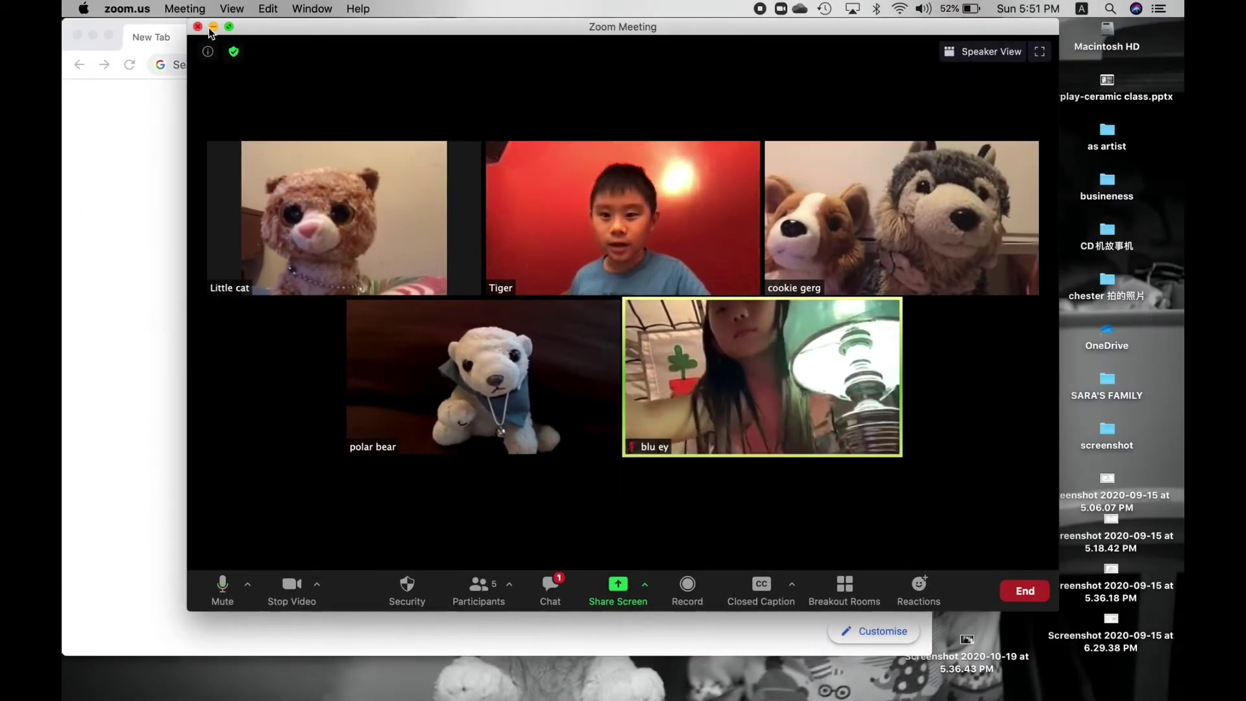
{"action": "left_click", "coordinate": [213, 27]}
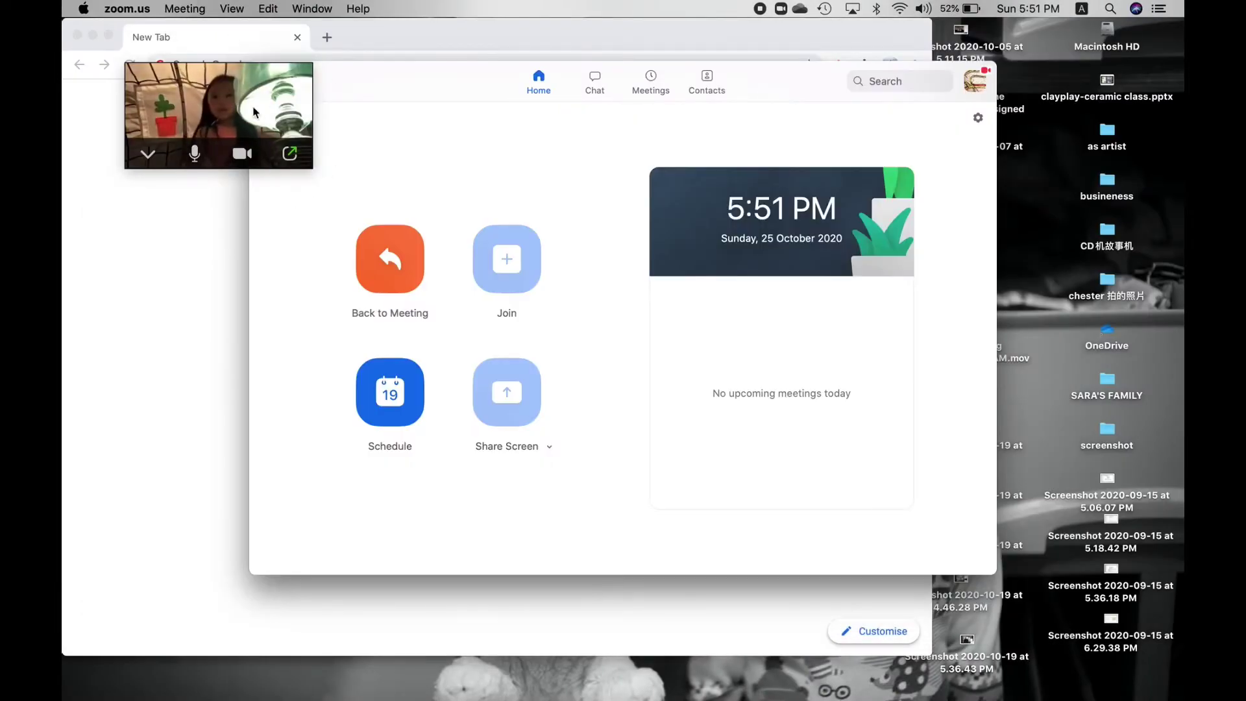
Open the Tiger & Sandra YouTube channel in a new Chrome tab from a past search, then restore Zoom.
{"action": "left_click", "coordinate": [328, 40]}
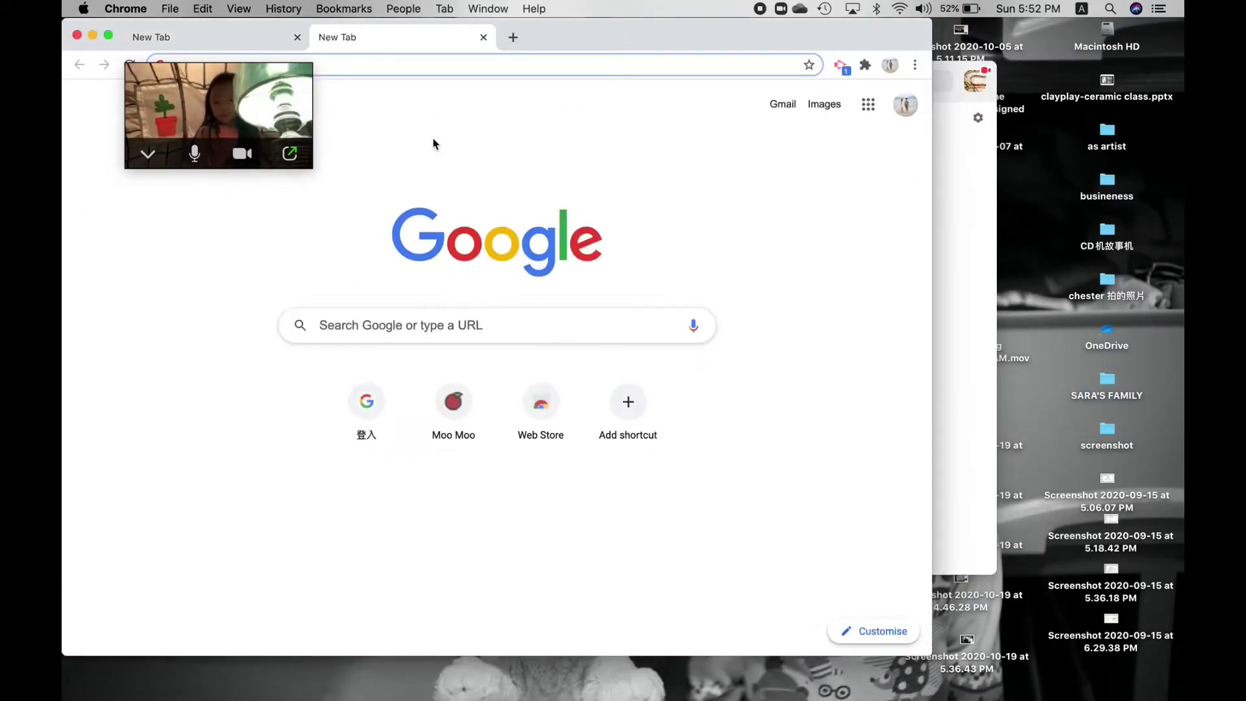
{"action": "left_click", "coordinate": [425, 328]}
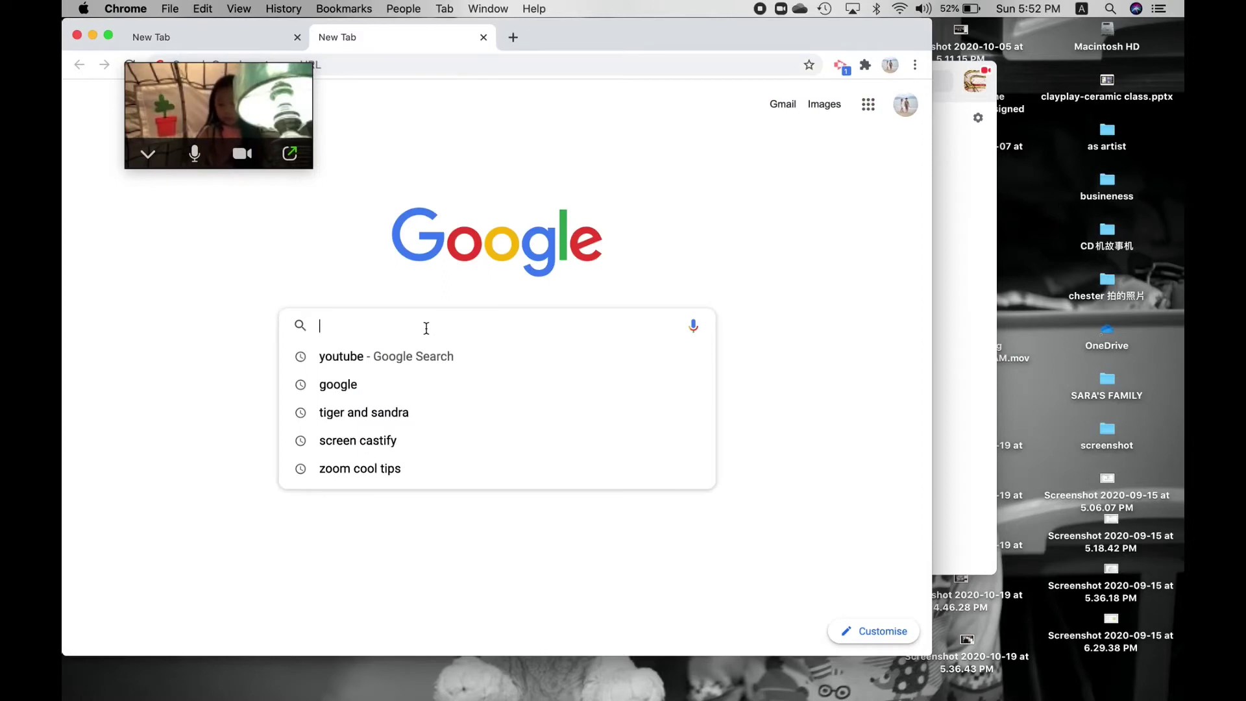
{"action": "left_click", "coordinate": [360, 414]}
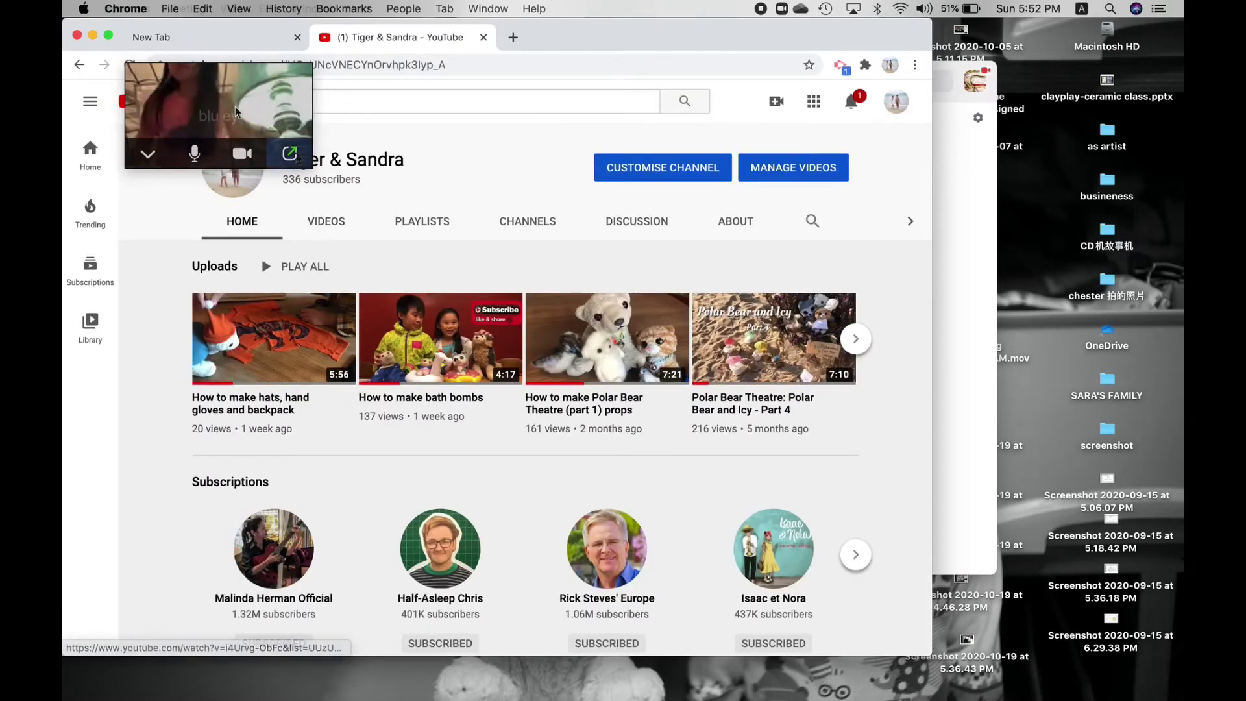
{"action": "left_click", "coordinate": [290, 153]}
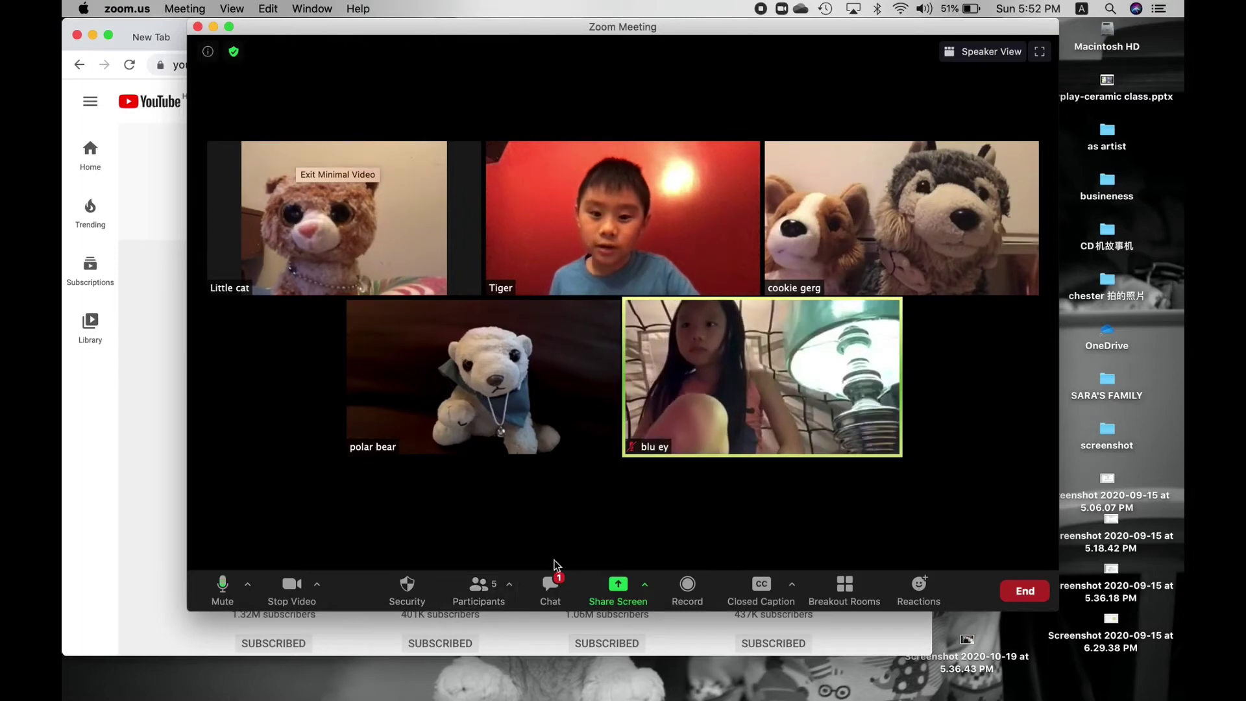
Share a Portion of Screen from the Advanced sharing options, then pause and resume the share.
{"action": "left_click", "coordinate": [629, 587]}
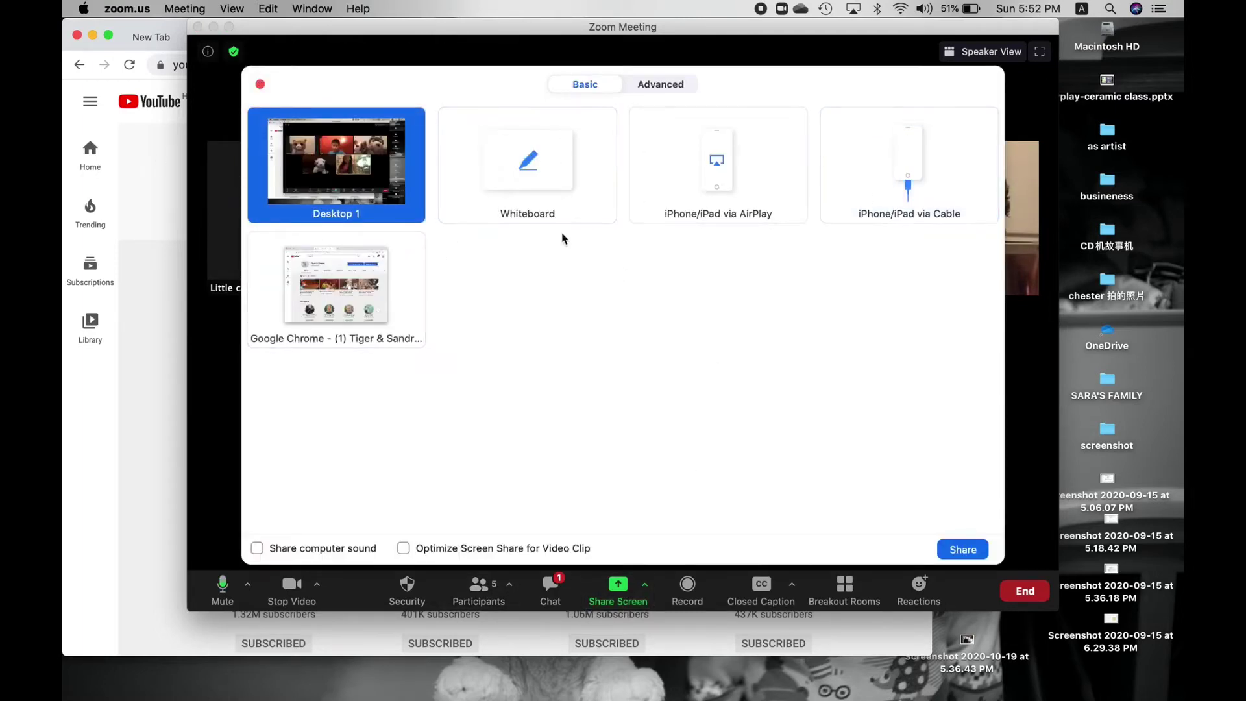
{"action": "left_click", "coordinate": [675, 85]}
{"action": "left_click", "coordinate": [528, 217]}
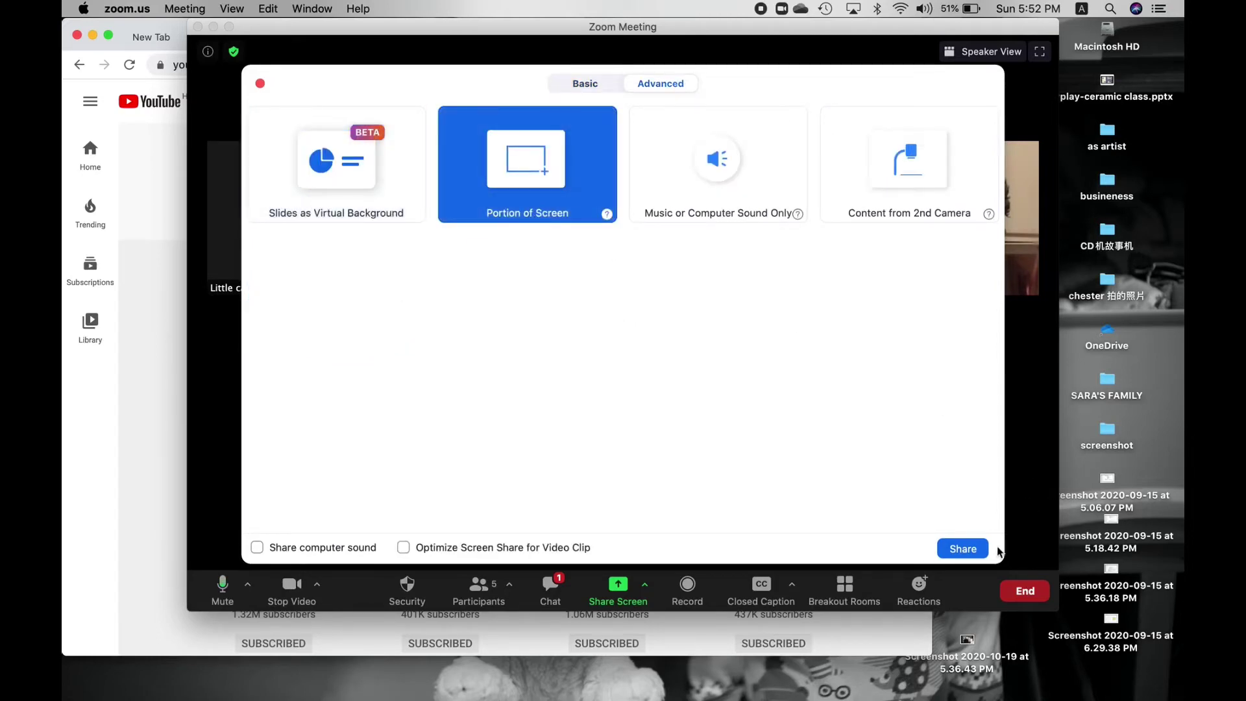
{"action": "left_click", "coordinate": [963, 549]}
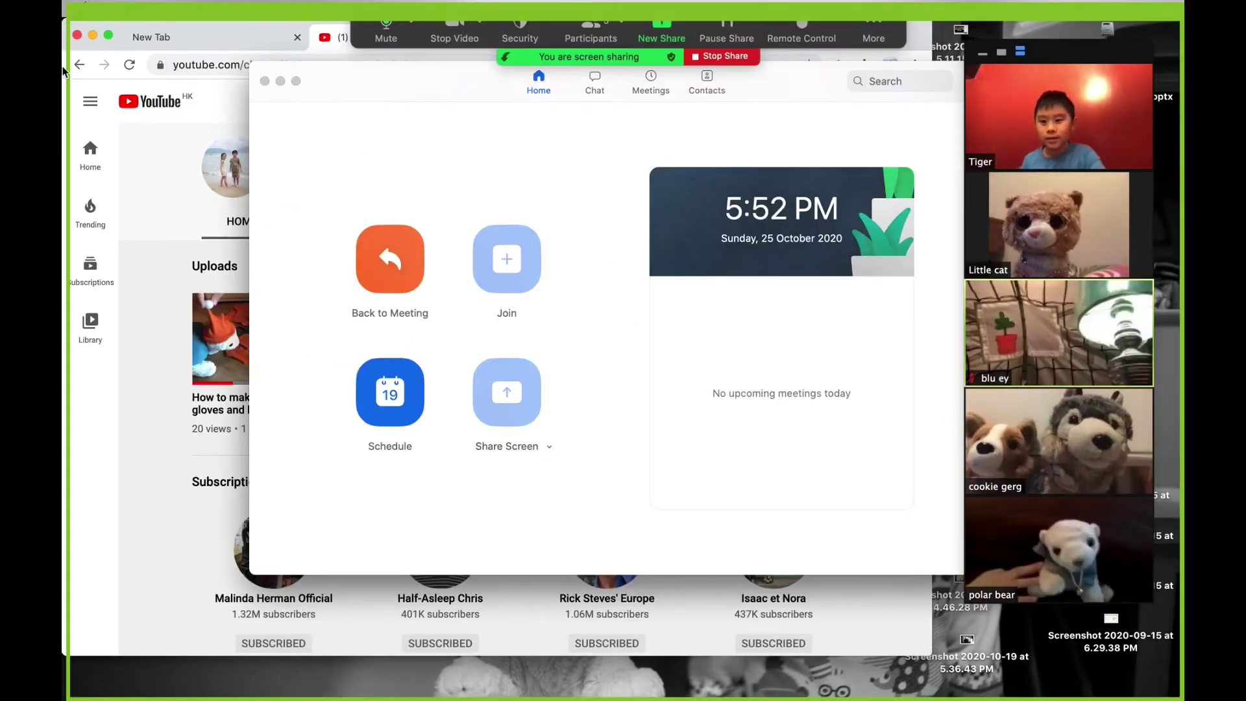
{"action": "key", "text": "super+shift+t"}
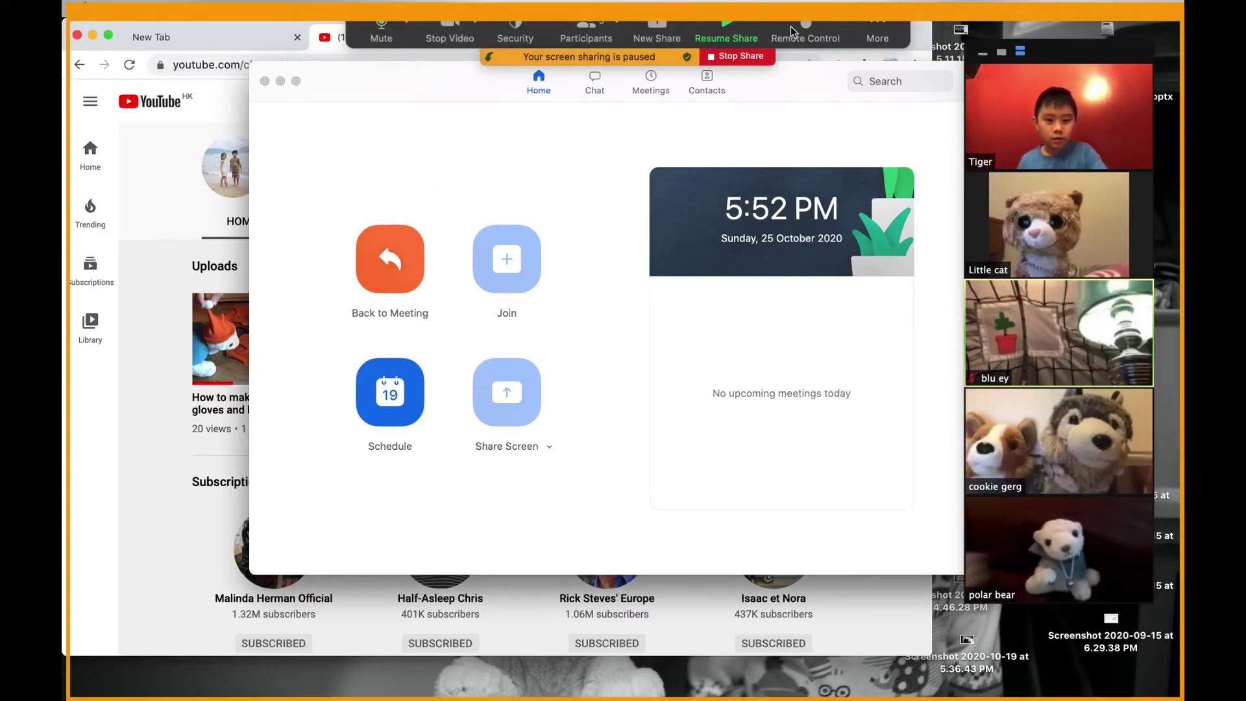
{"action": "key", "text": "super+shift+t"}
{"action": "key", "text": "super+shift+t"}
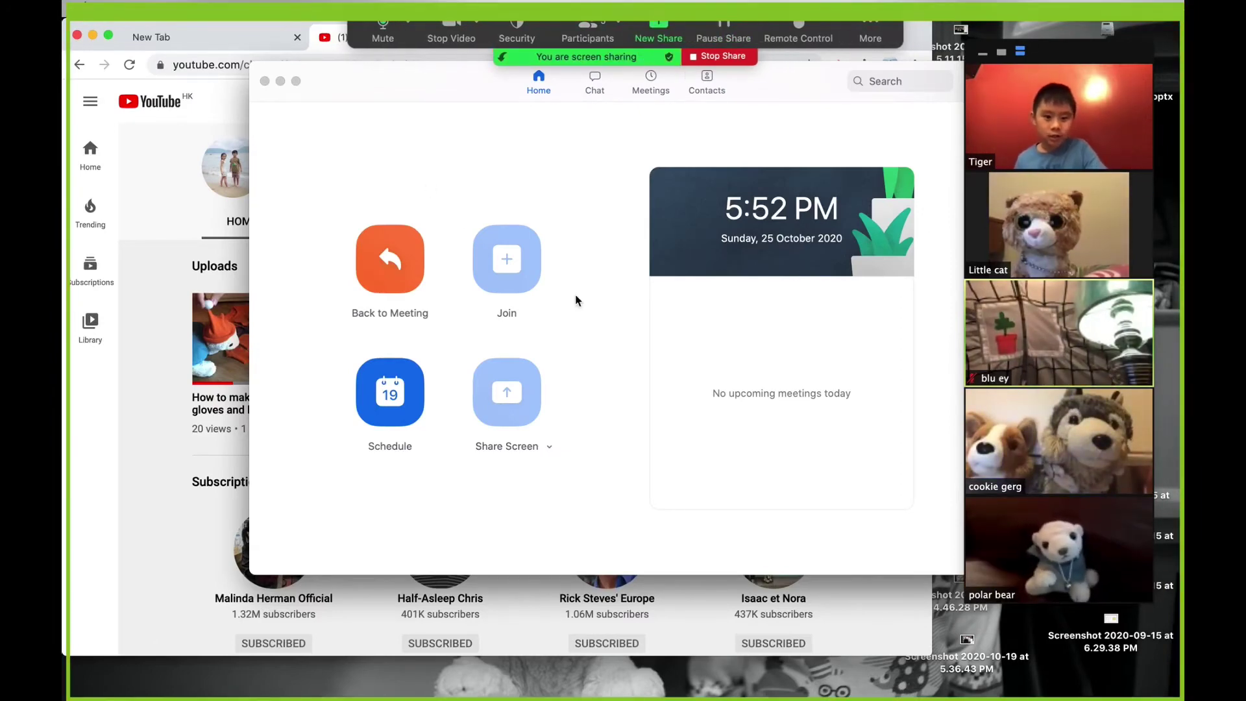
Close the Zoom home window and, while paused, enlarge the shared area around the browser.
{"action": "left_click", "coordinate": [264, 82]}
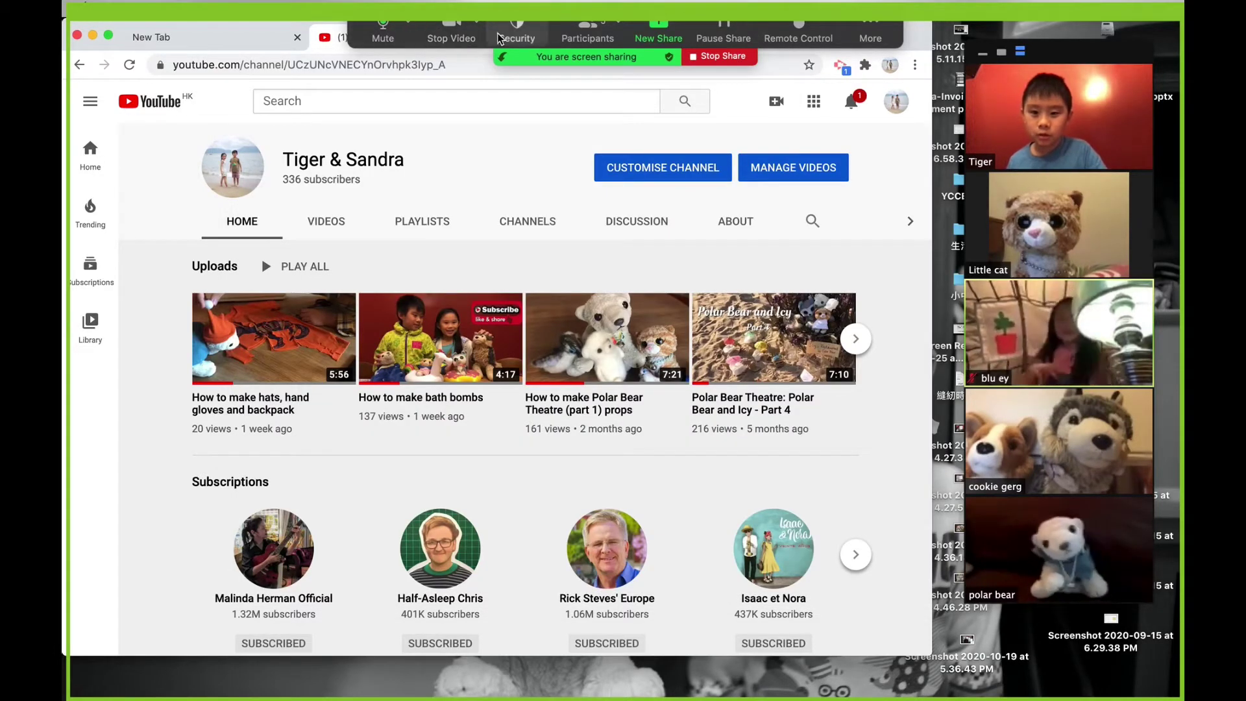
{"action": "left_click", "coordinate": [720, 33]}
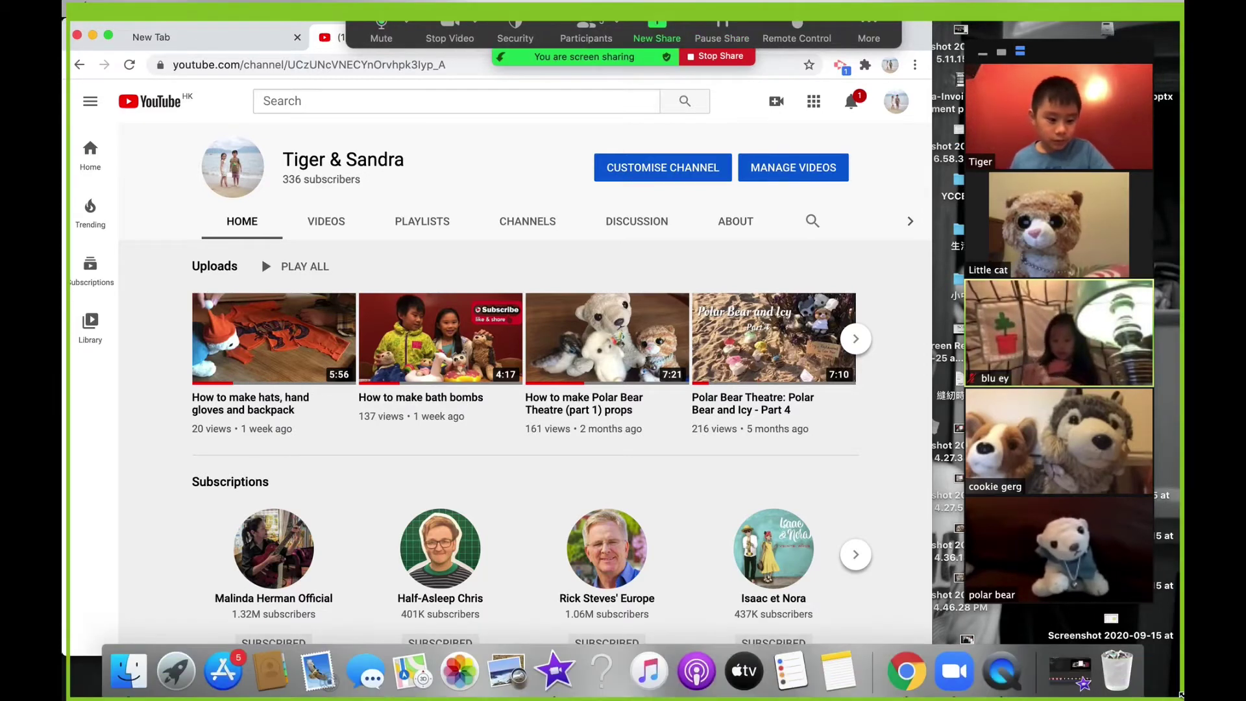
{"action": "mouse_move", "coordinate": [794, 575]}
{"action": "left_mouse_down"}
{"action": "mouse_move", "coordinate": [880, 674]}
{"action": "mouse_move", "coordinate": [959, 671]}
{"action": "mouse_move", "coordinate": [945, 661]}
{"action": "left_mouse_up"}
{"action": "key", "text": "super+shift+t"}
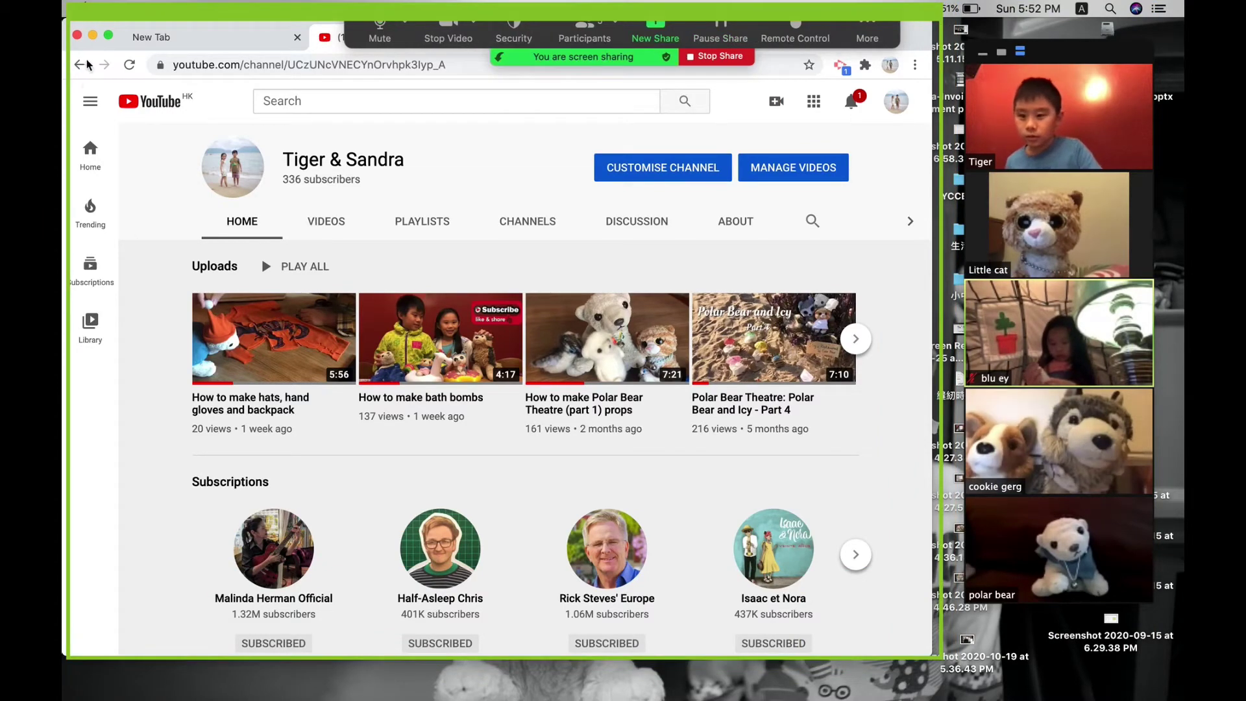
Maximize Chrome, shift and stretch the shared frame to cover it, then stop sharing.
{"action": "left_click", "coordinate": [107, 36]}
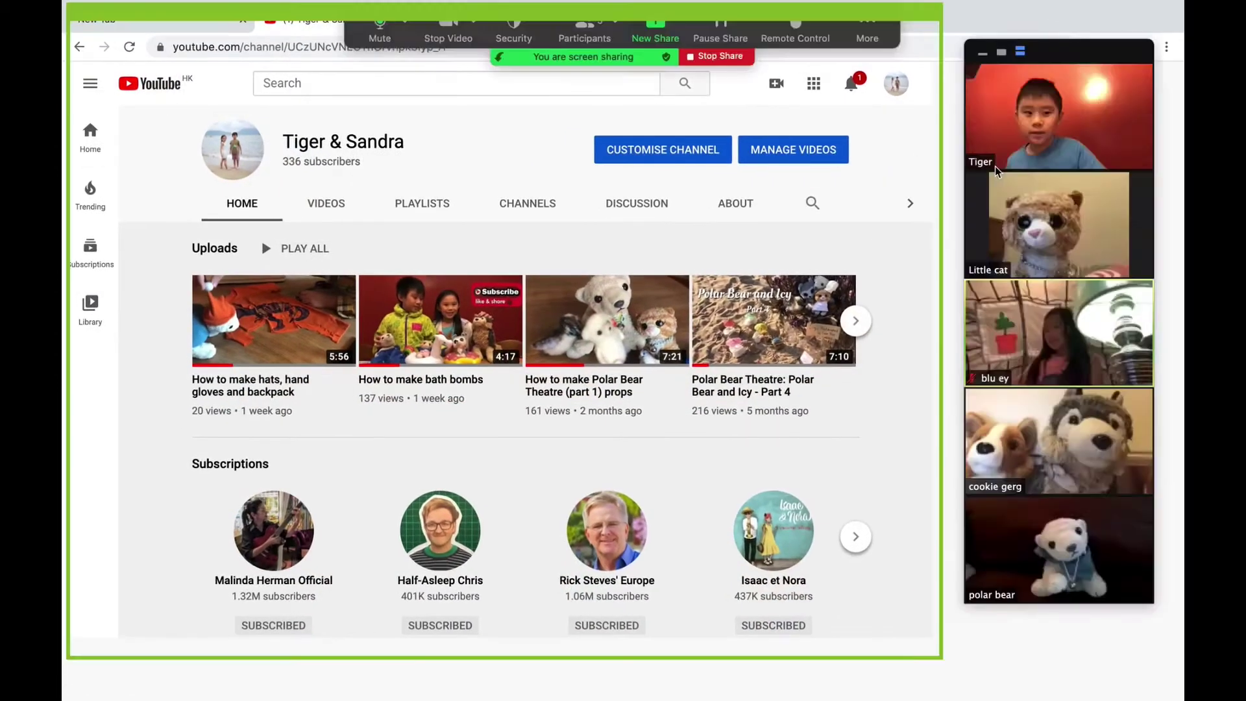
{"action": "left_click_drag", "start_coordinate": [933, 17], "coordinate": [1164, 14]}
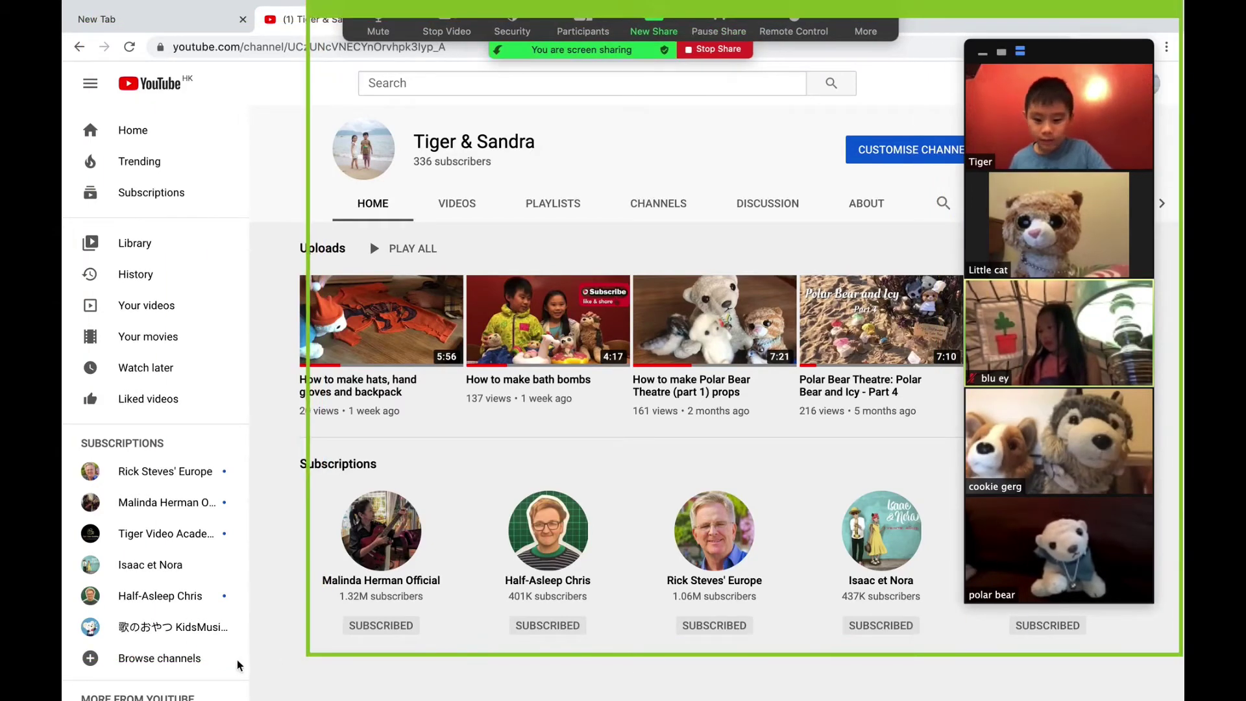
{"action": "mouse_move", "coordinate": [309, 654]}
{"action": "left_mouse_down"}
{"action": "mouse_move", "coordinate": [62, 684]}
{"action": "mouse_move", "coordinate": [70, 698]}
{"action": "left_mouse_up"}
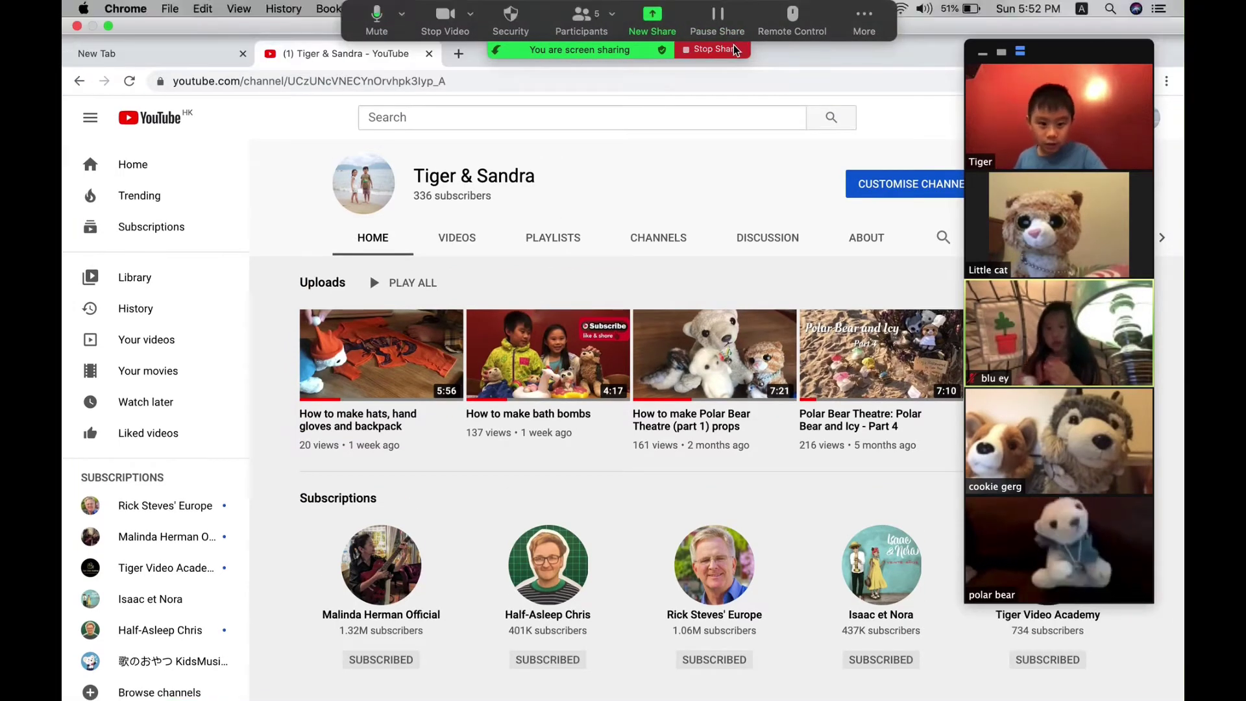
{"action": "left_click", "coordinate": [712, 49]}
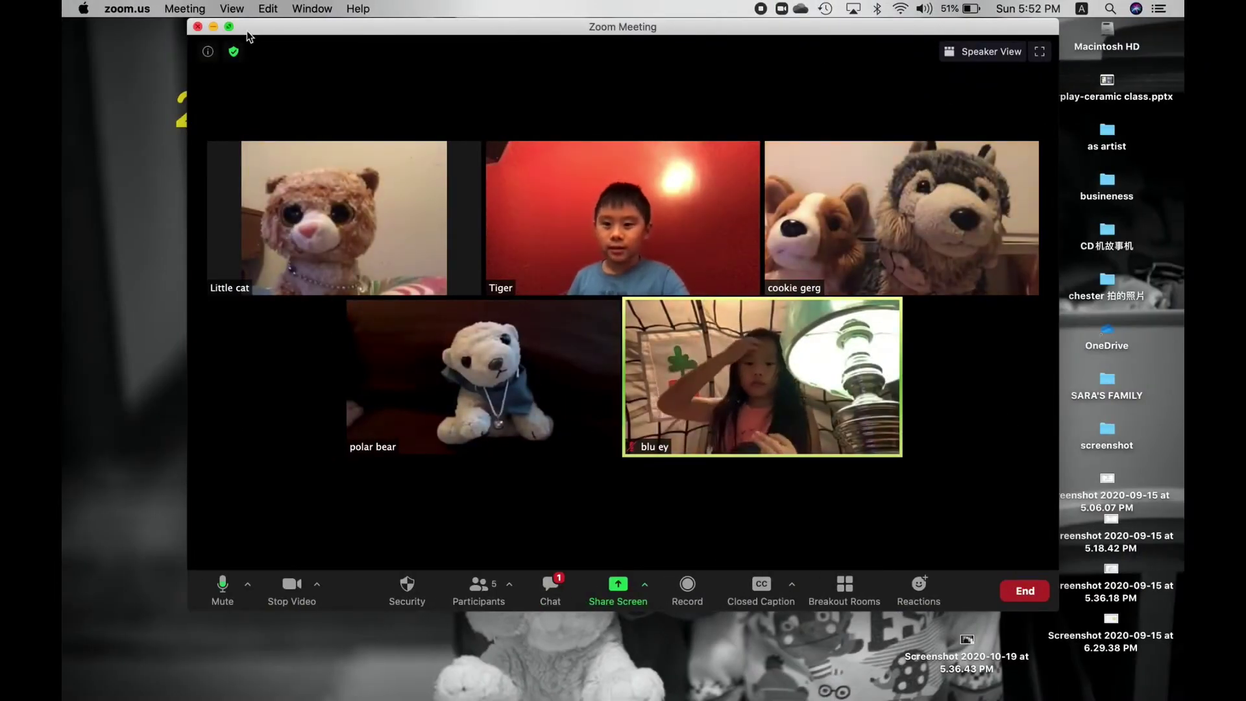
Switch the meeting to full screen and bring up the Breakout Rooms setup dialog.
{"action": "left_click", "coordinate": [229, 28]}
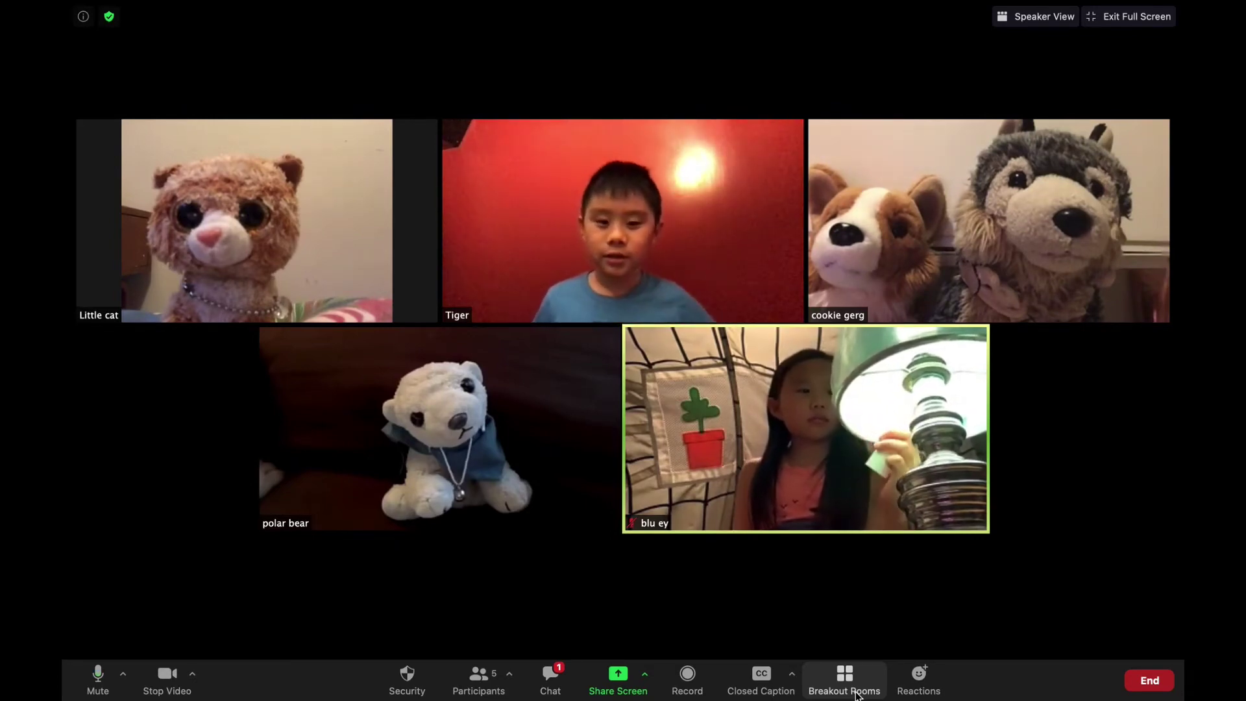
{"action": "left_click", "coordinate": [858, 695]}
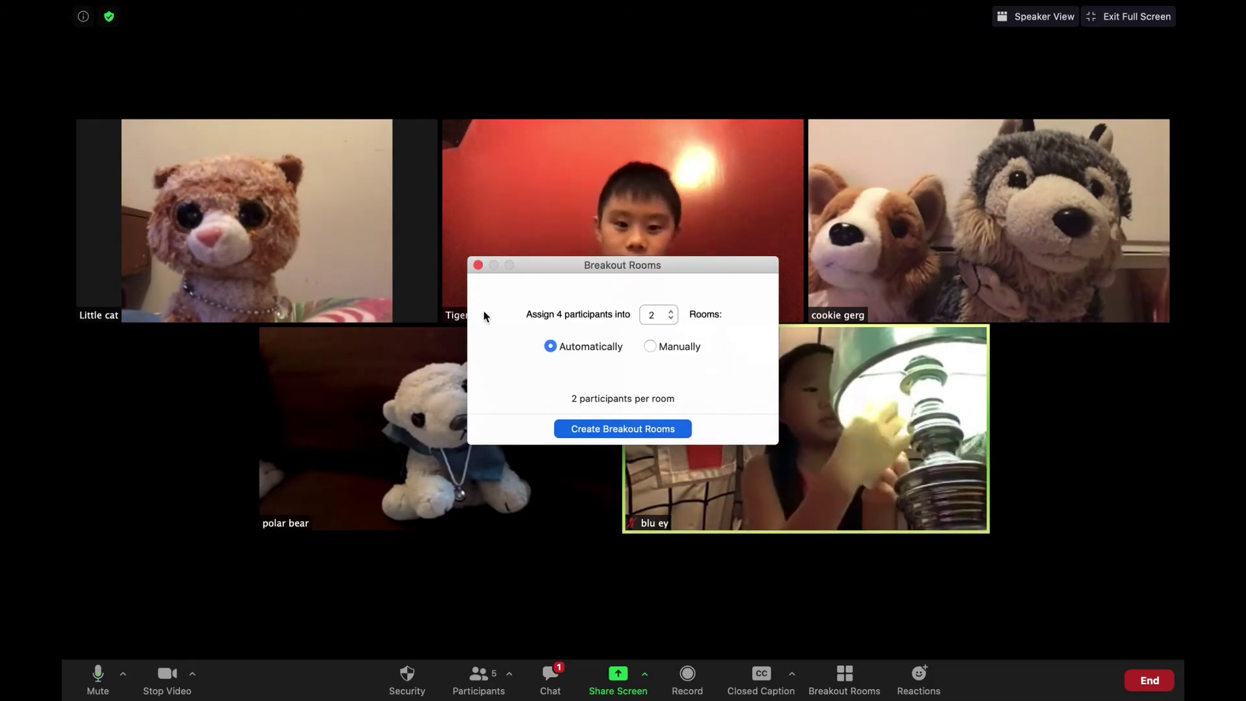
Set breakout rooms to manual assignment with 2 rooms and create them.
{"action": "left_click", "coordinate": [673, 345]}
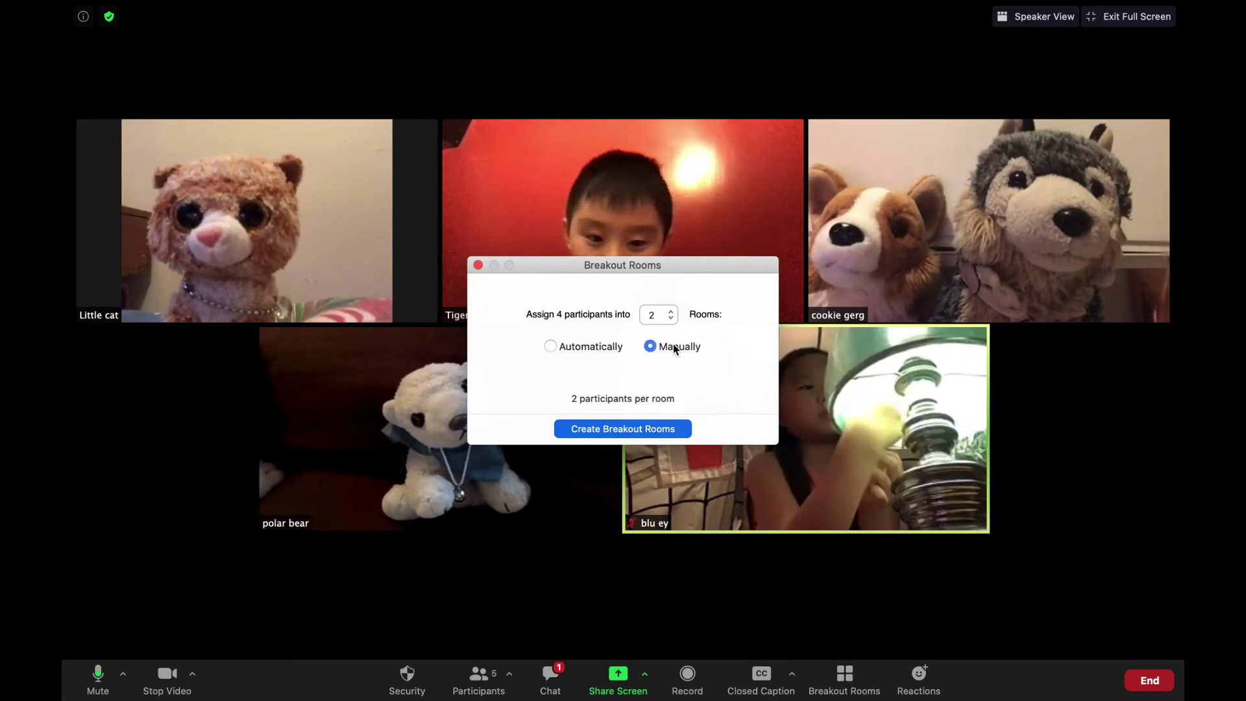
{"action": "left_click", "coordinate": [672, 311]}
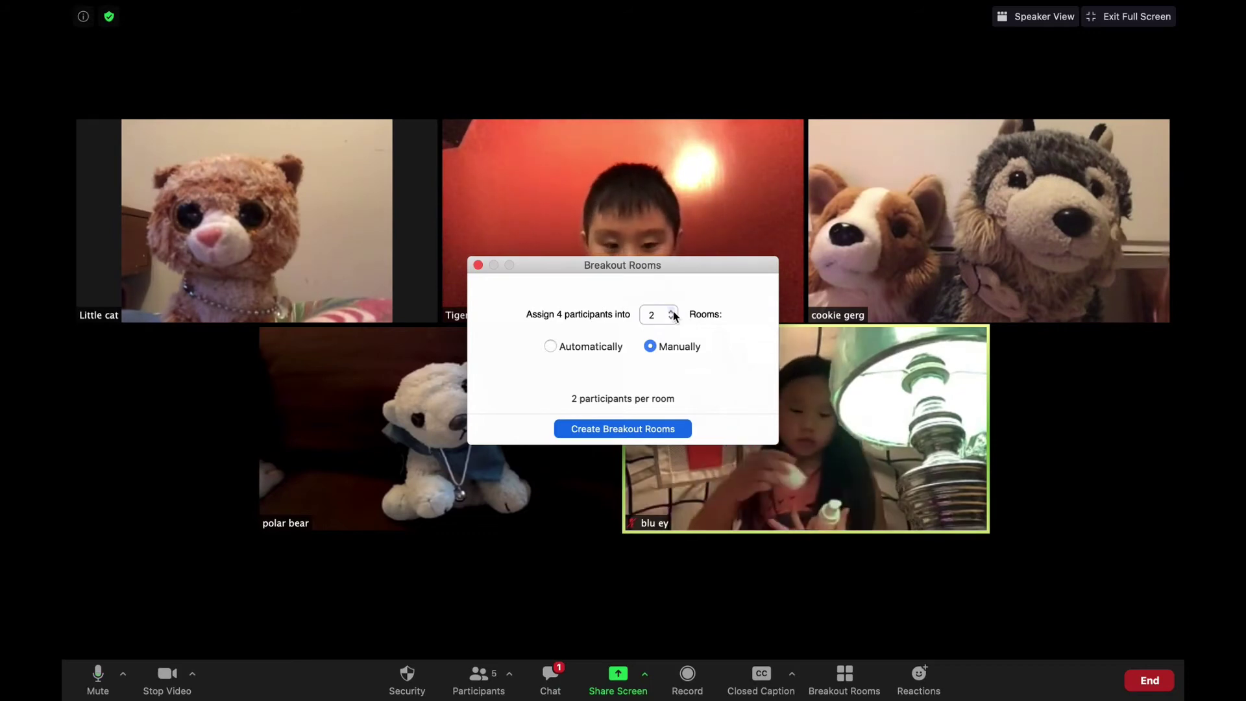
{"action": "left_click", "coordinate": [672, 310]}
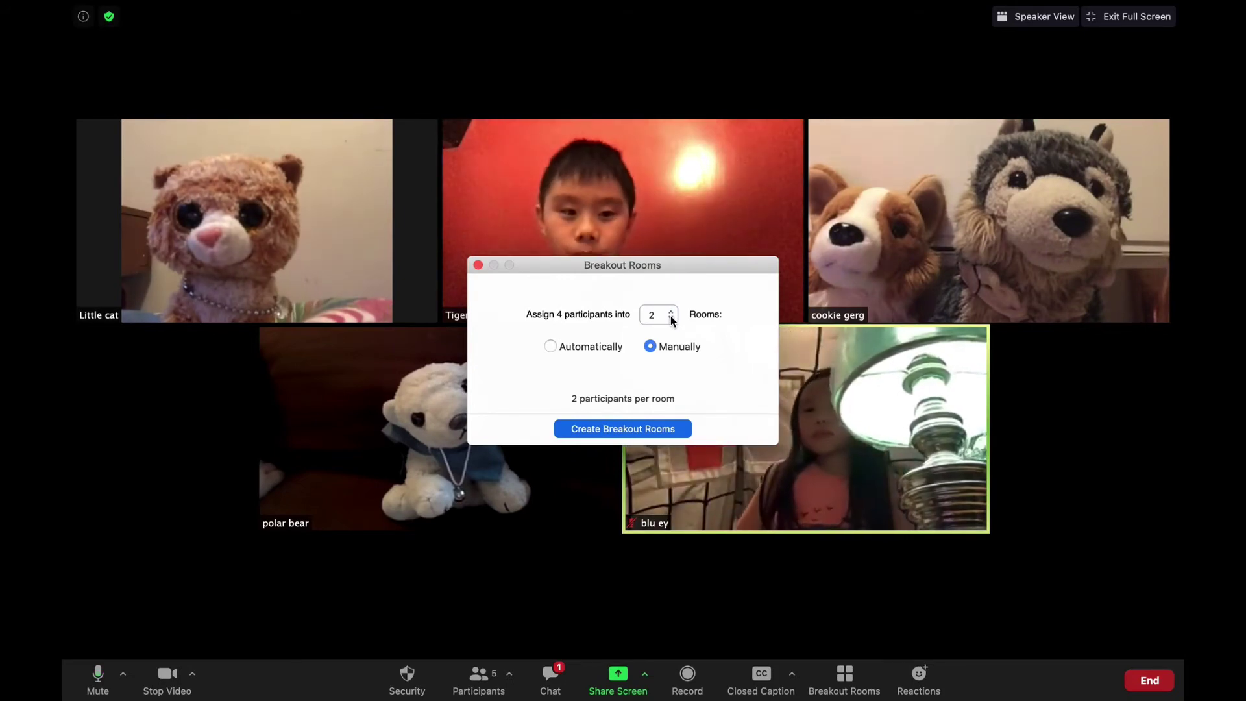
{"action": "left_click", "coordinate": [628, 430]}
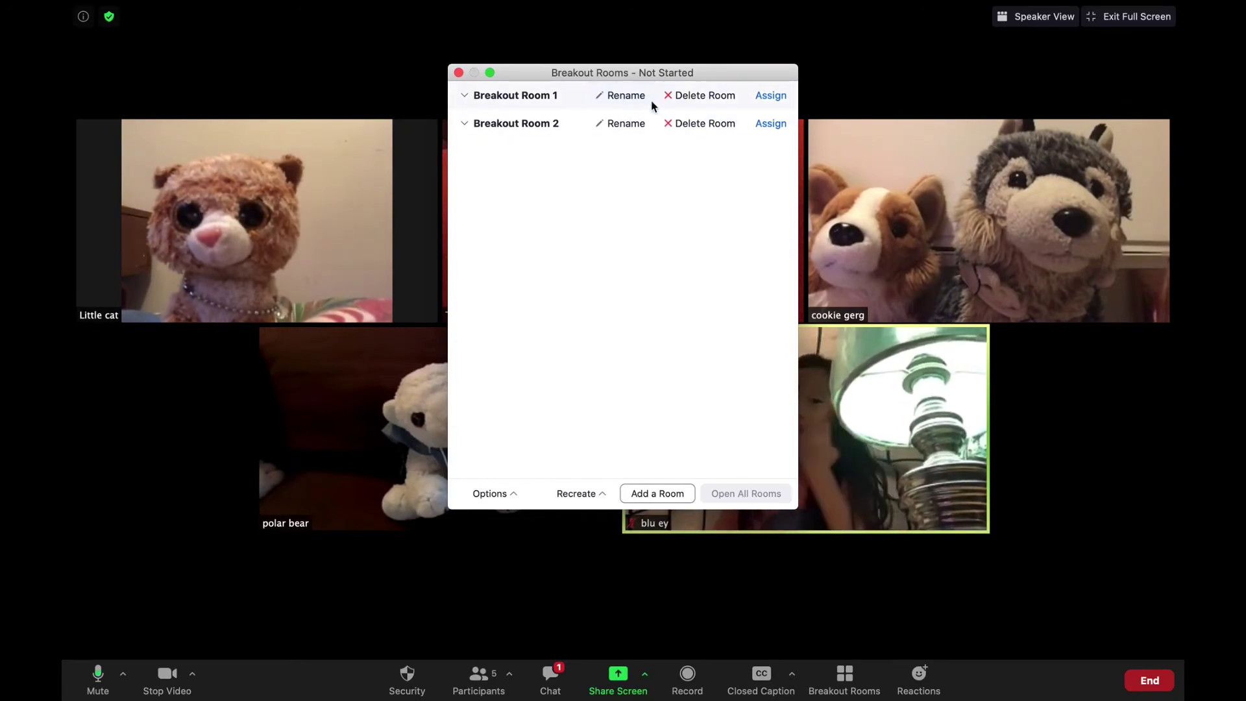
Assign polar bear and Little cat to Room 1, cookie gerg and another to Room 2, then open all rooms.
{"action": "left_click", "coordinate": [770, 96]}
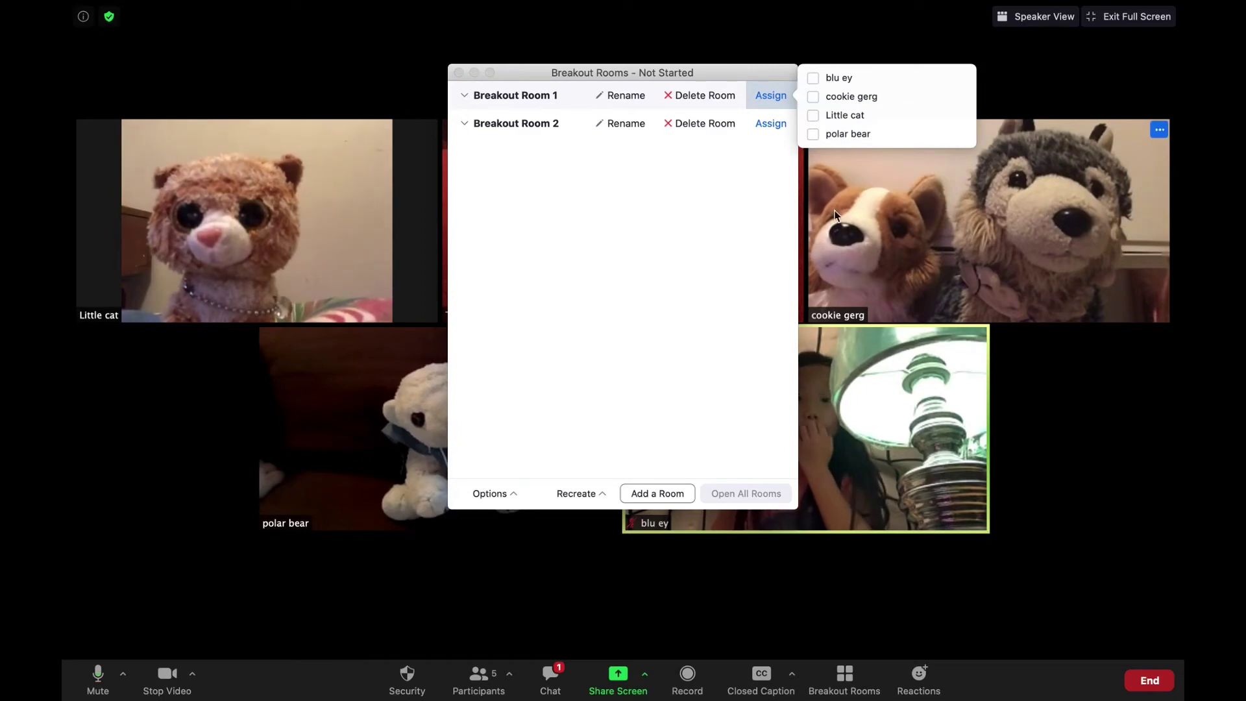
{"action": "left_click", "coordinate": [815, 135]}
{"action": "left_click", "coordinate": [778, 174]}
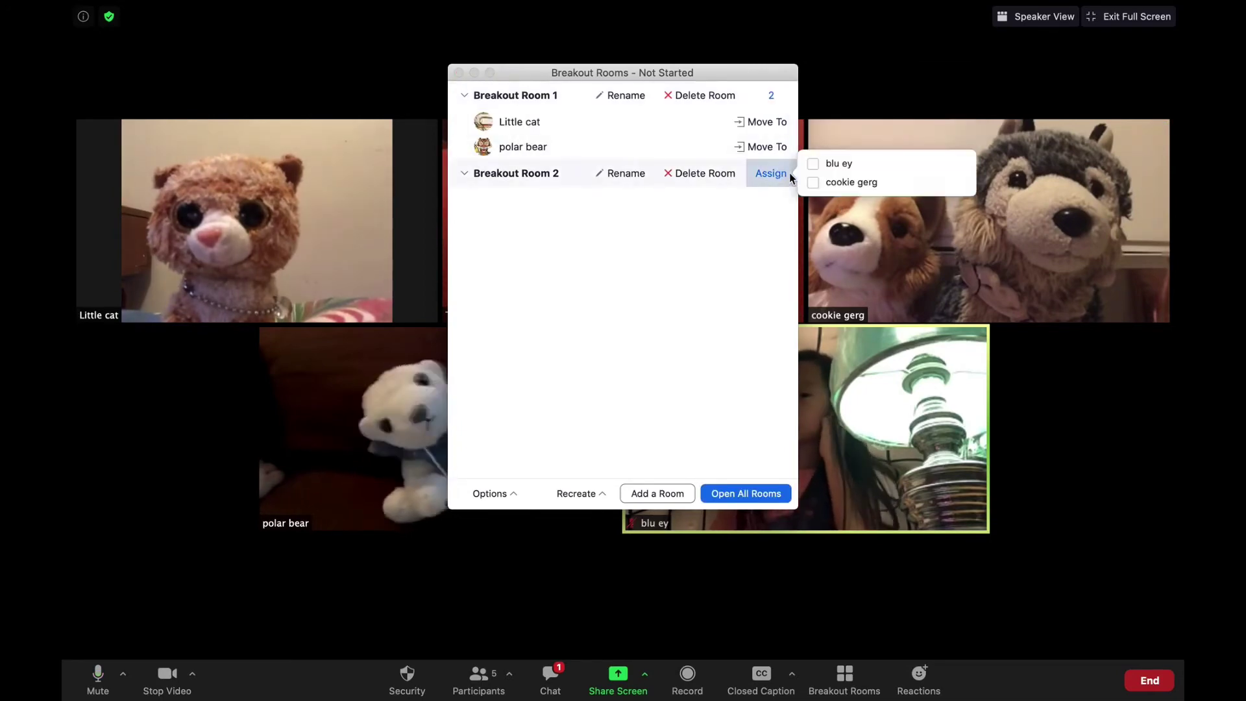
{"action": "left_click", "coordinate": [812, 182]}
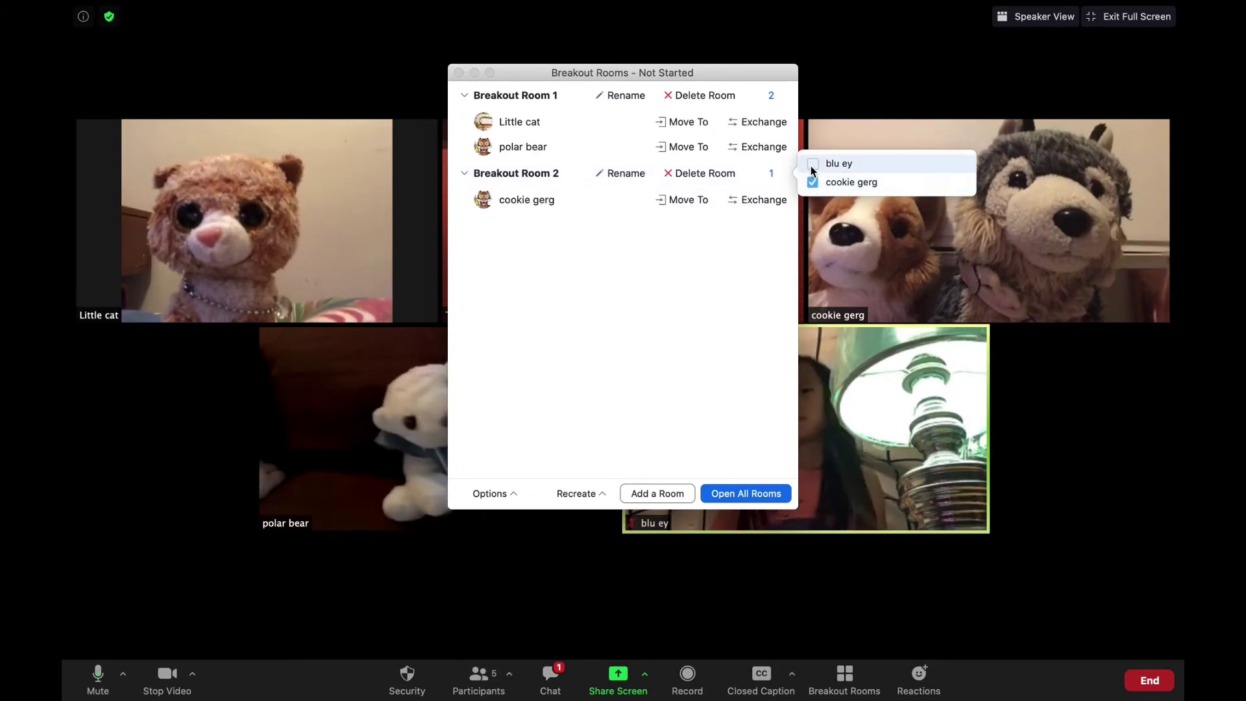
{"action": "left_click", "coordinate": [813, 166]}
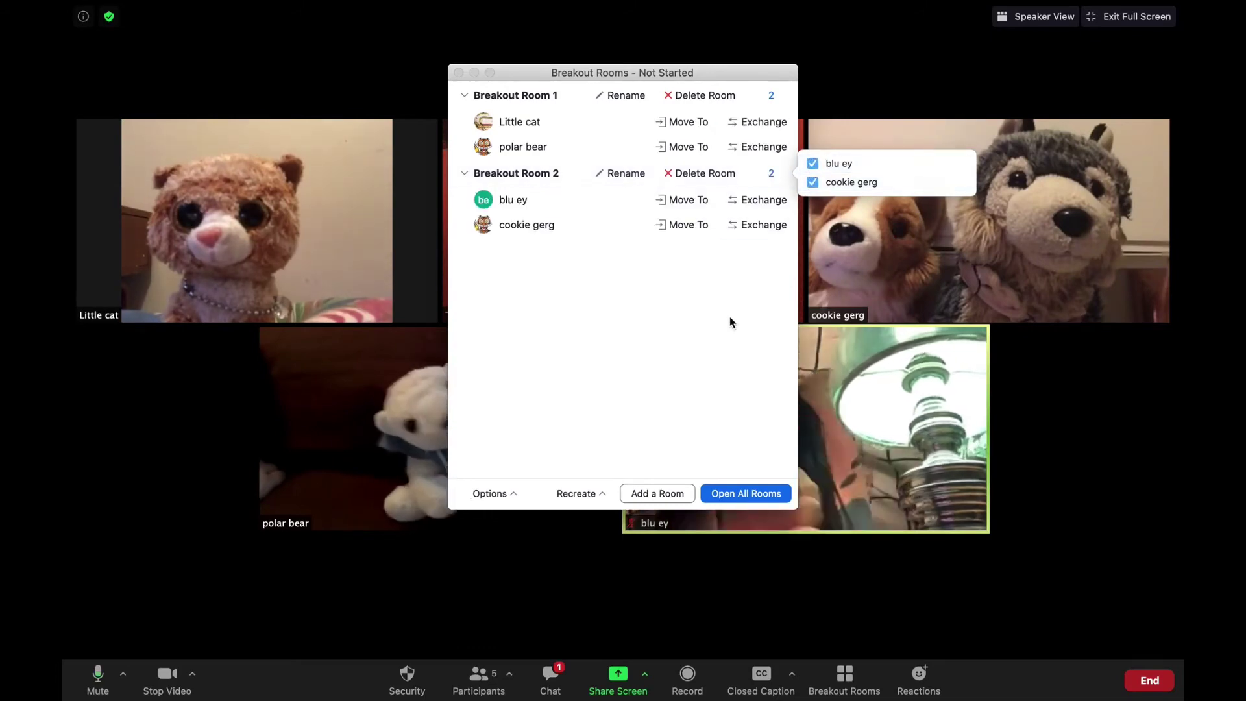
{"action": "left_click", "coordinate": [740, 492]}
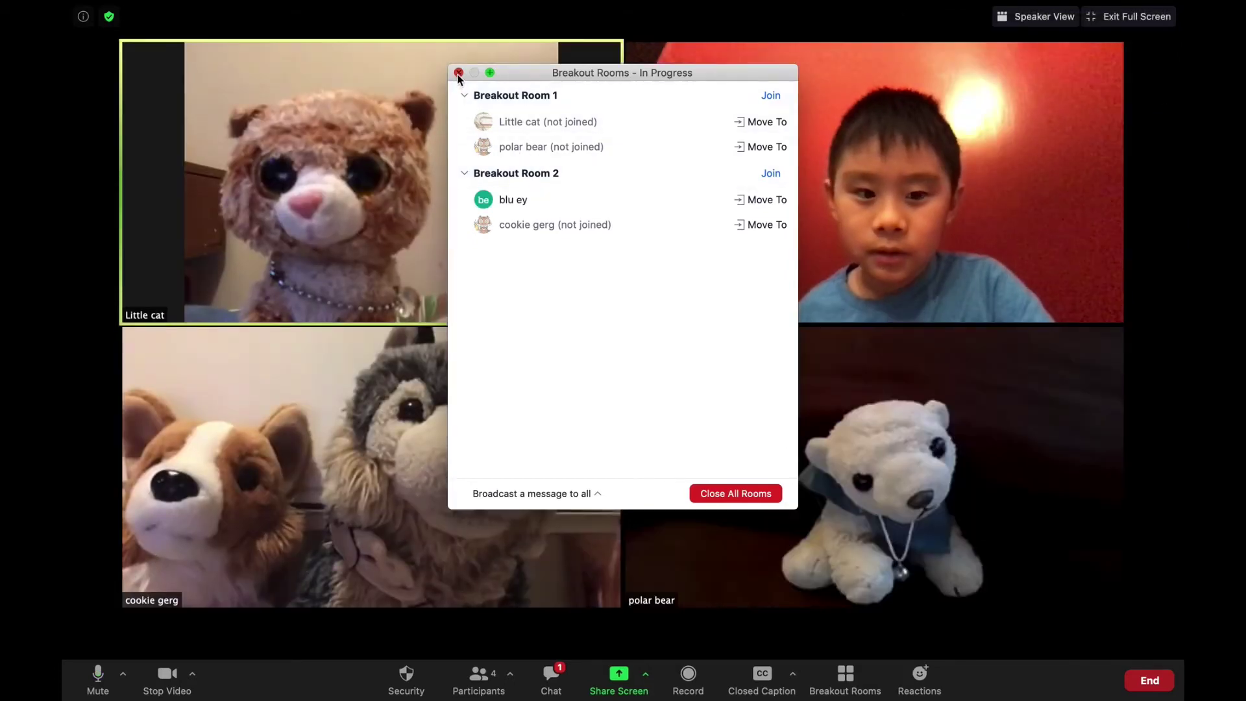
{"action": "left_click", "coordinate": [458, 72]}
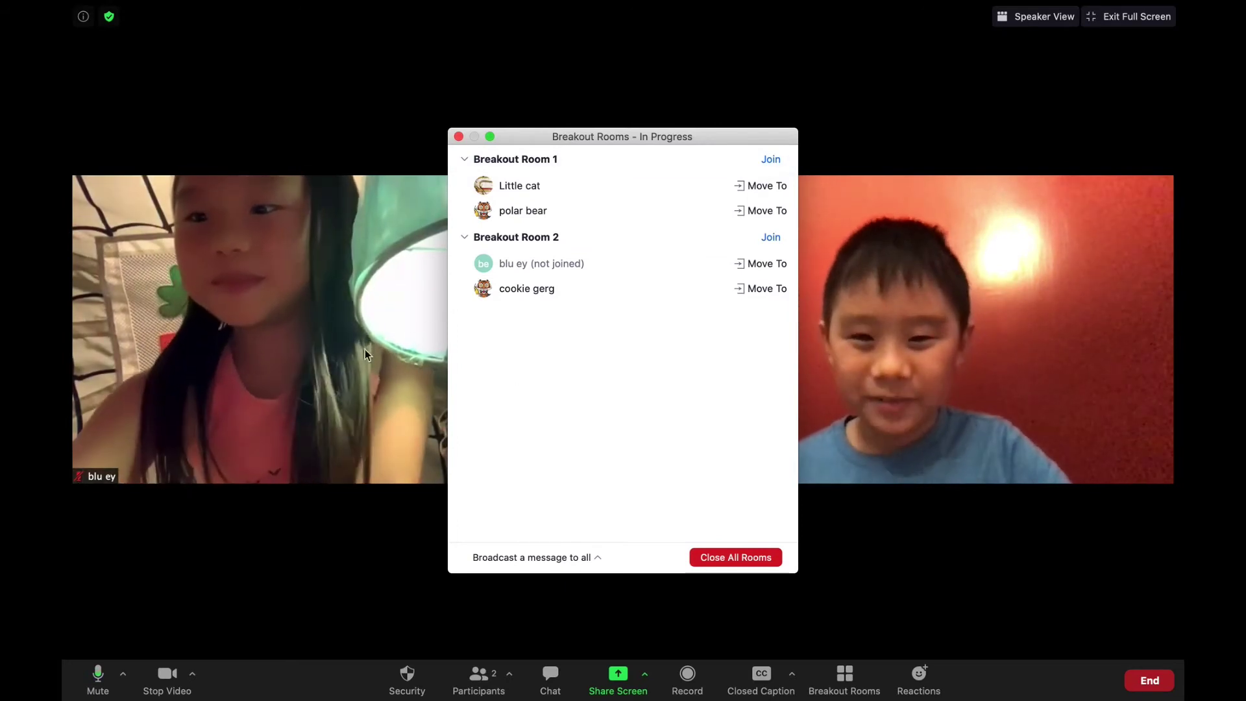
Join Breakout Room 2 with blu ey and cookie gerg and show it full screen.
{"action": "left_click", "coordinate": [777, 243]}
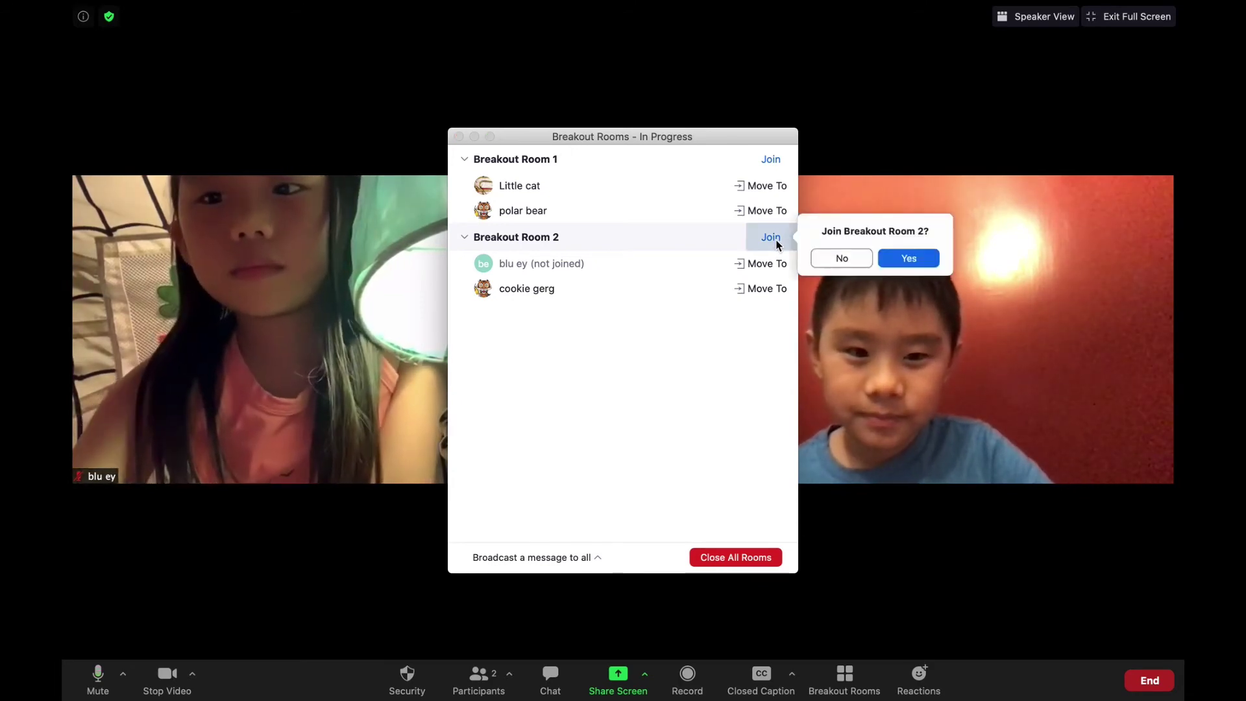
{"action": "left_click", "coordinate": [899, 258]}
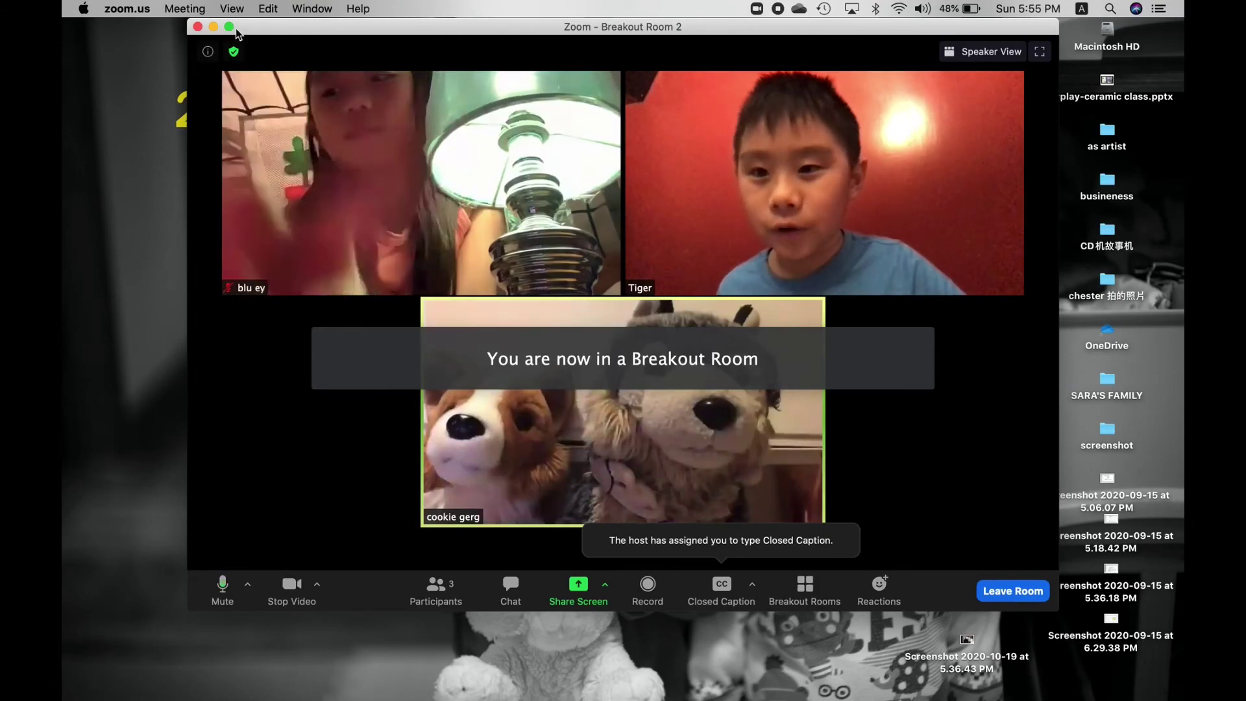
{"action": "left_click", "coordinate": [229, 26]}
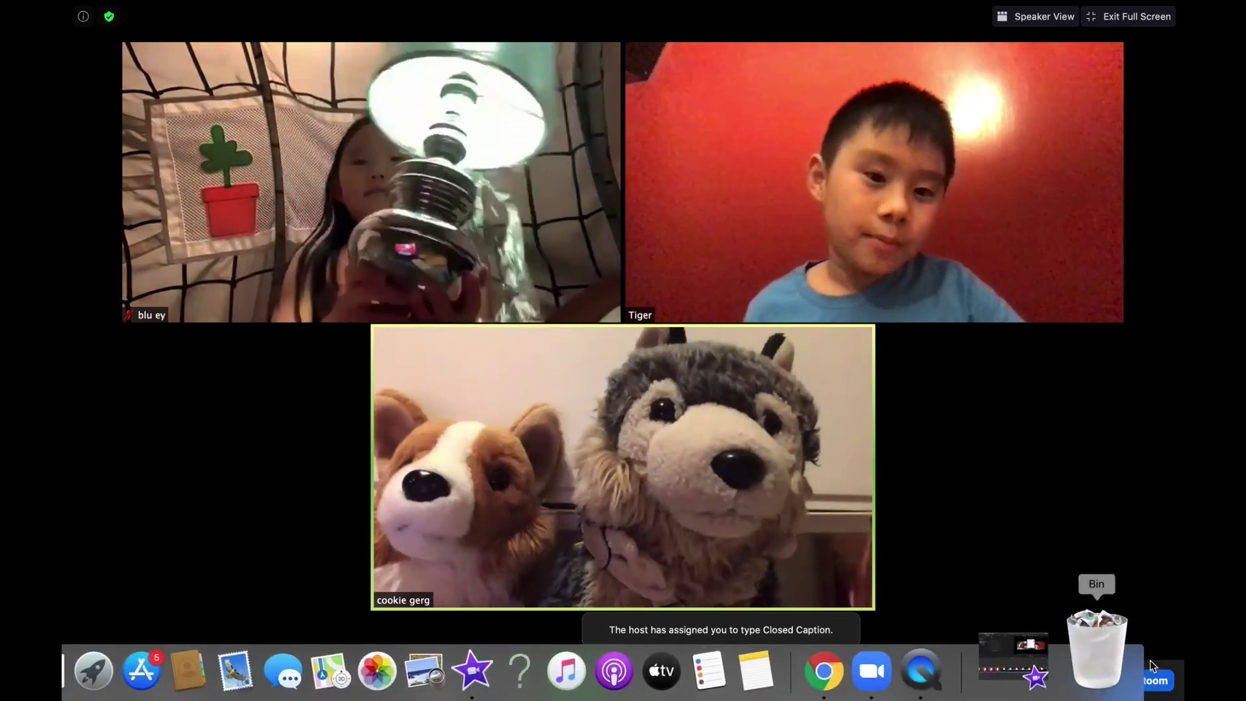
Leave Breakout Room 2 for the main session, then join Breakout Room 1 with polar bear and Little cat.
{"action": "left_click", "coordinate": [1164, 678]}
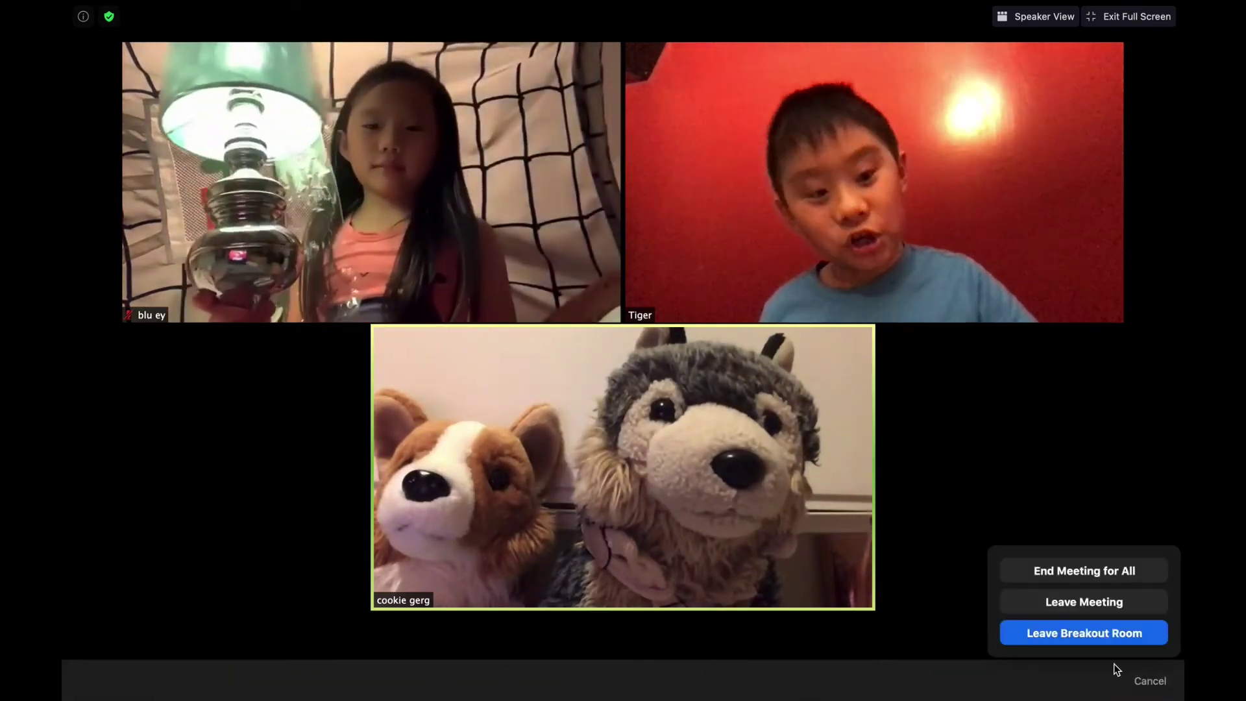
{"action": "left_click", "coordinate": [1104, 637]}
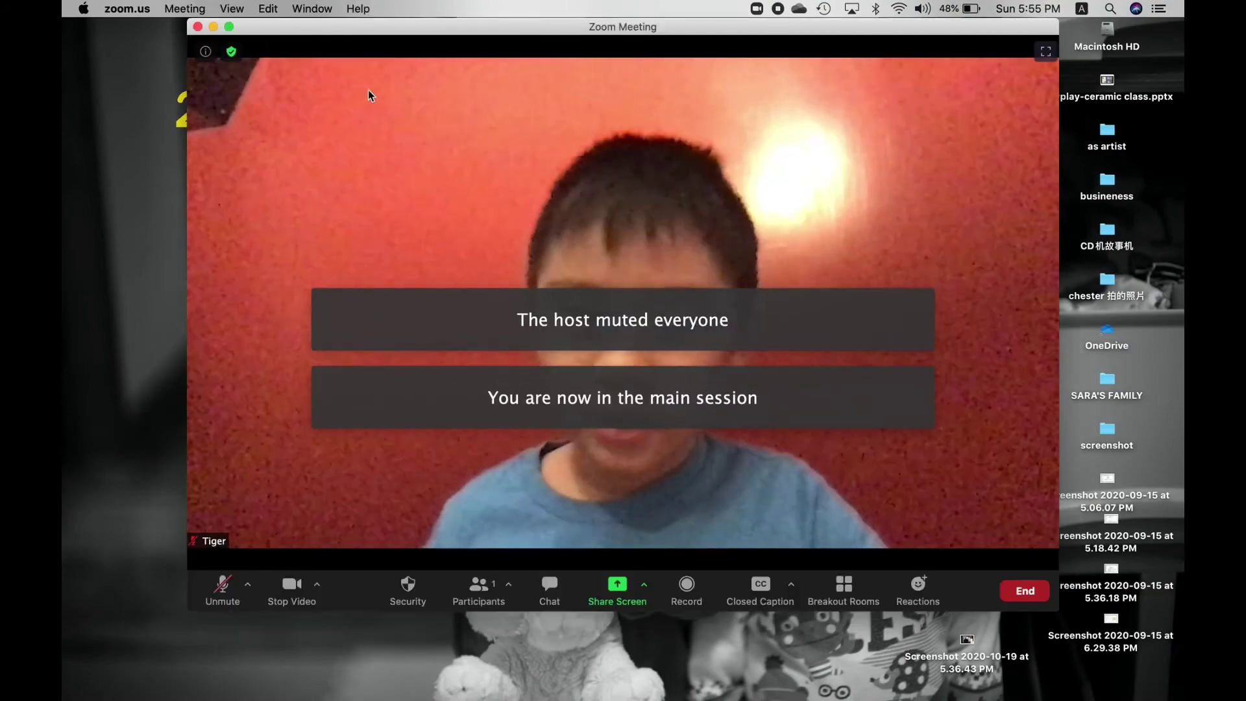
{"action": "left_click", "coordinate": [230, 27]}
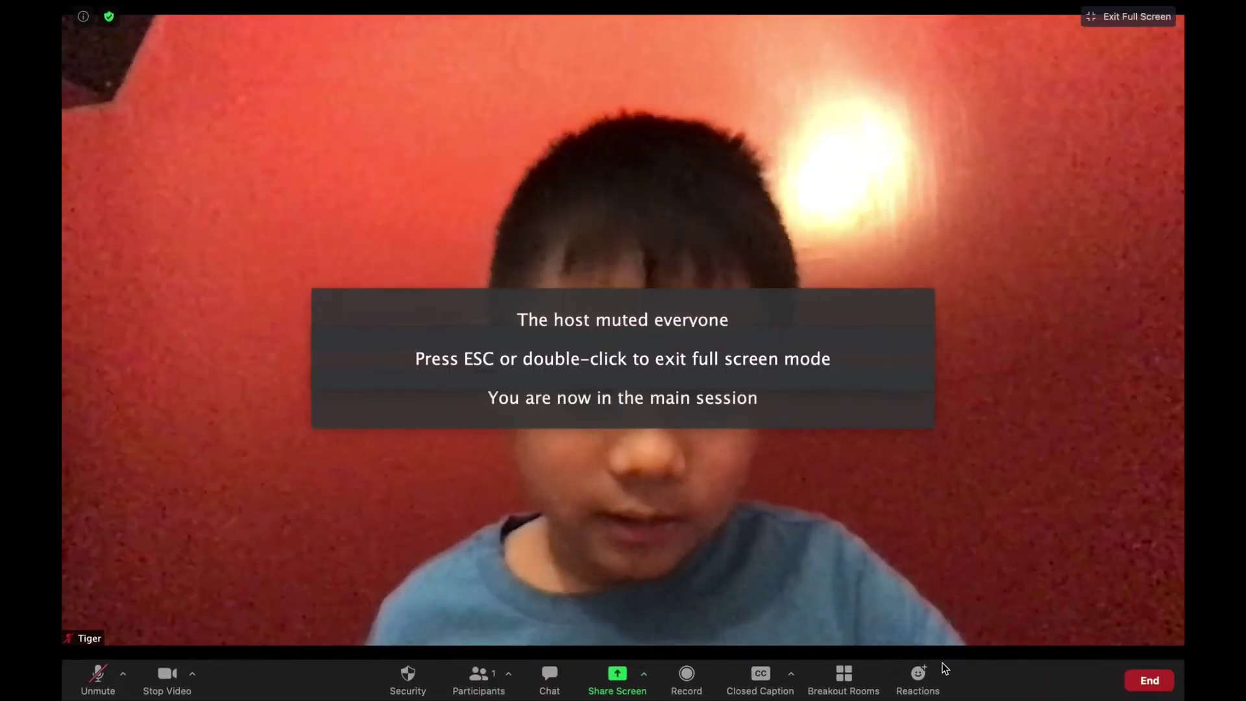
{"action": "left_click", "coordinate": [843, 674]}
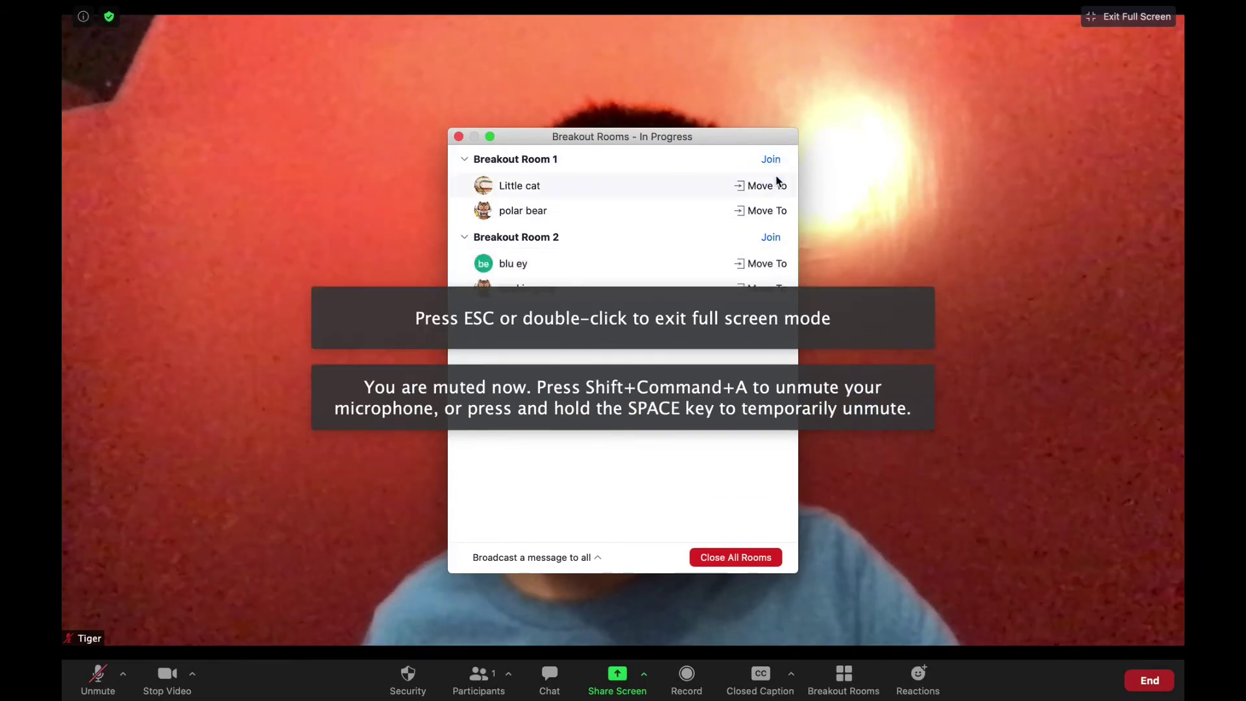
{"action": "left_click", "coordinate": [772, 160]}
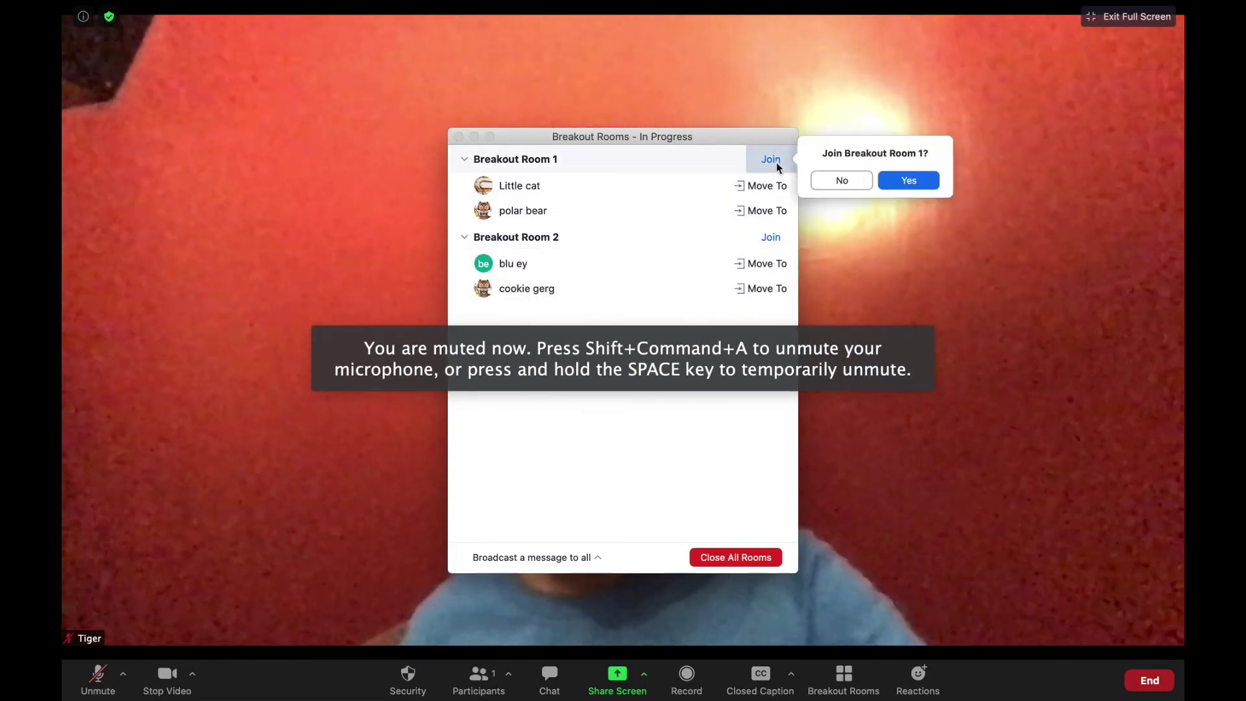
{"action": "left_click", "coordinate": [916, 184]}
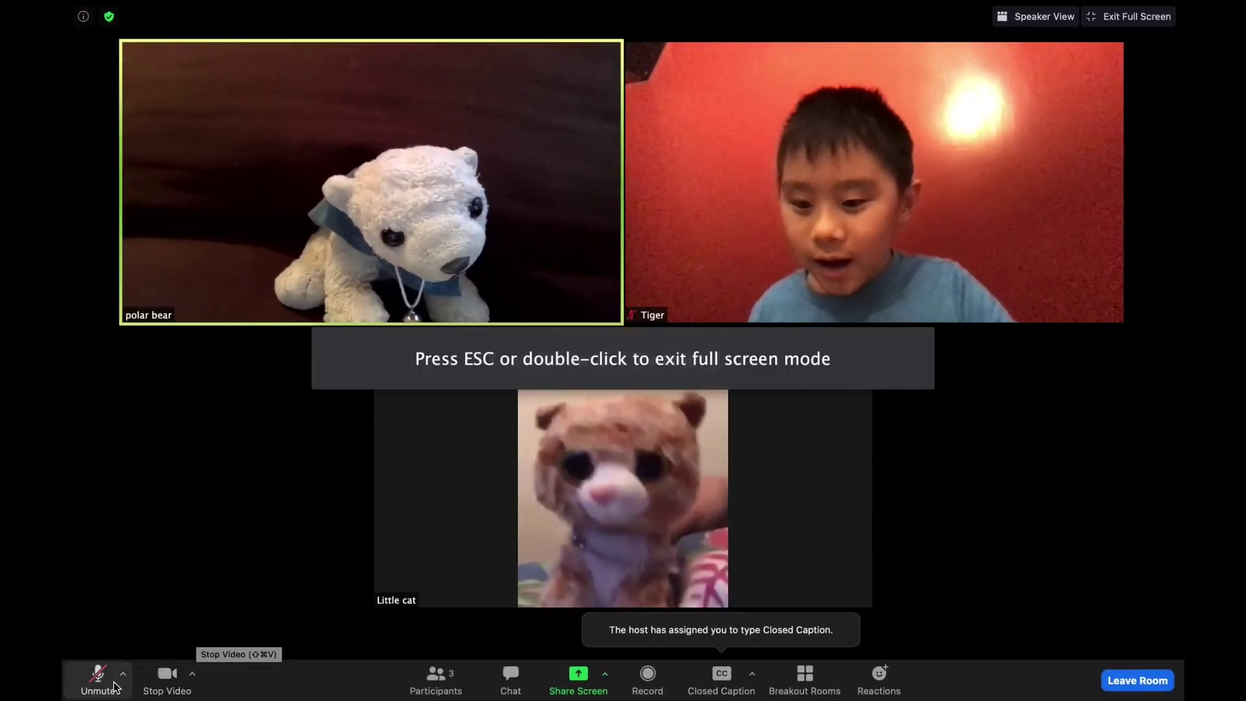
Unmute the microphone and dismiss the screen-sharing choices without sharing anything.
{"action": "left_click", "coordinate": [113, 687]}
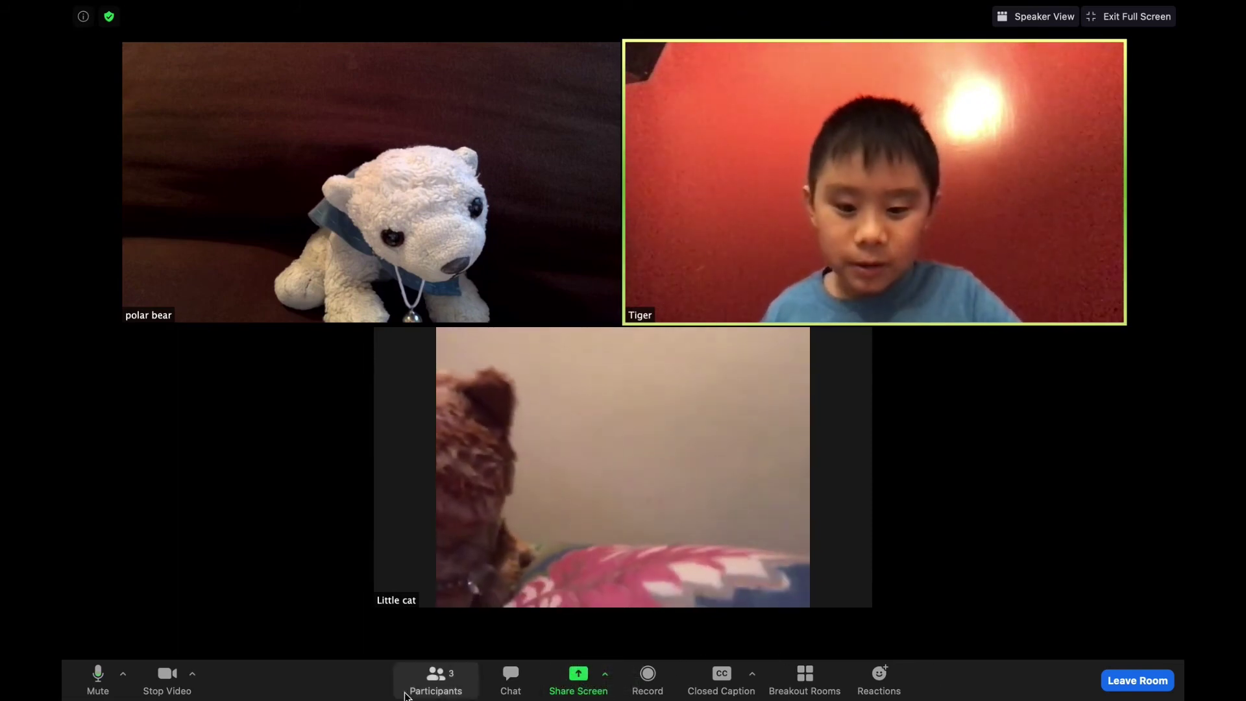
{"action": "left_click", "coordinate": [578, 681]}
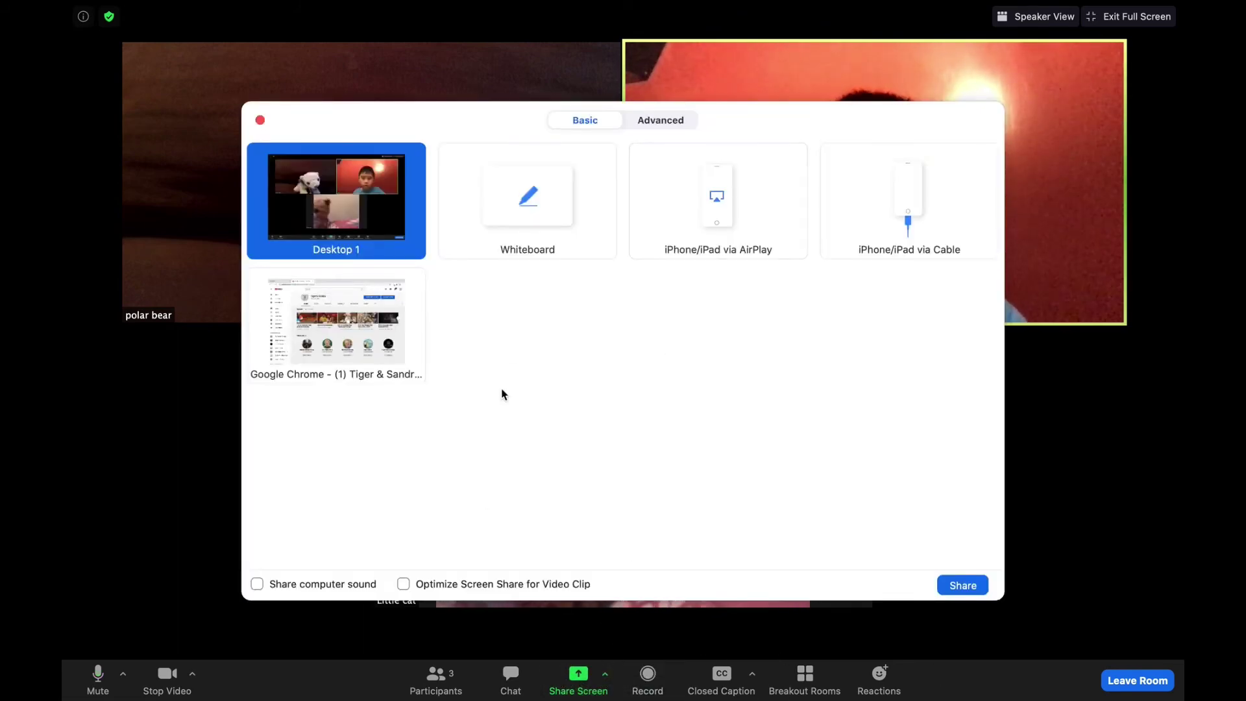
{"action": "left_click", "coordinate": [259, 120]}
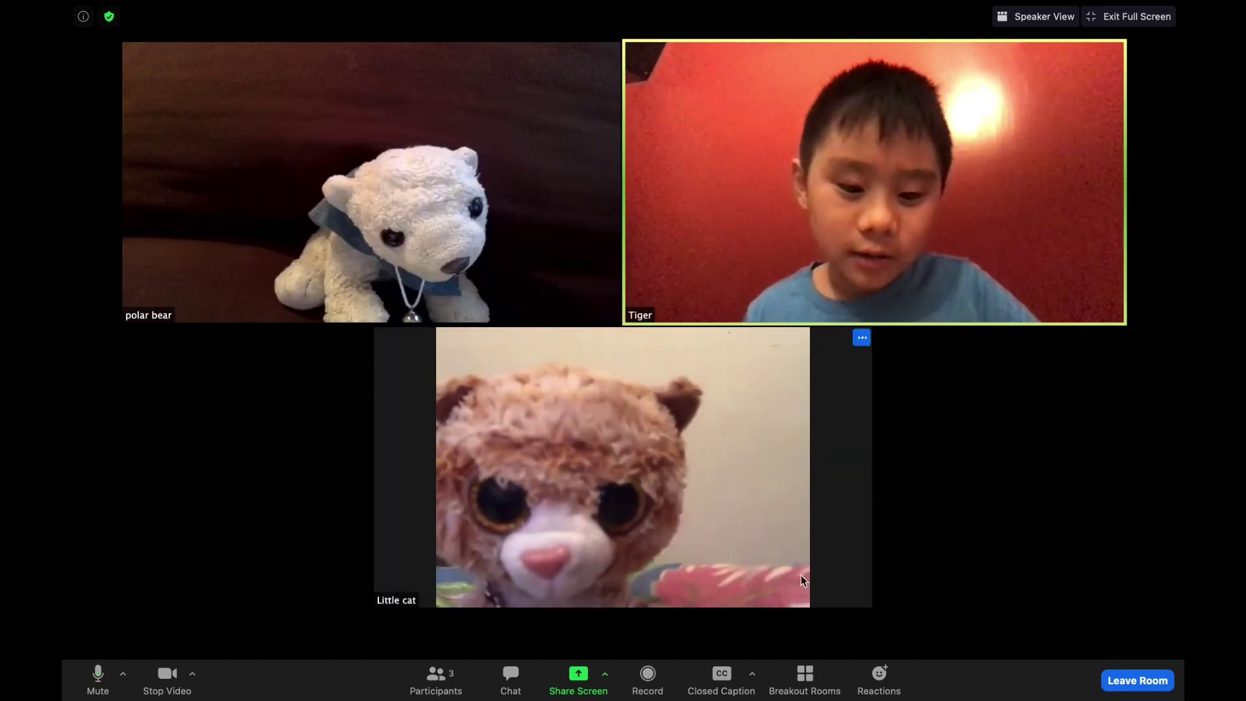
Bring up the breakout room list and the options for leaving Breakout Room 1.
{"action": "left_click", "coordinate": [815, 685]}
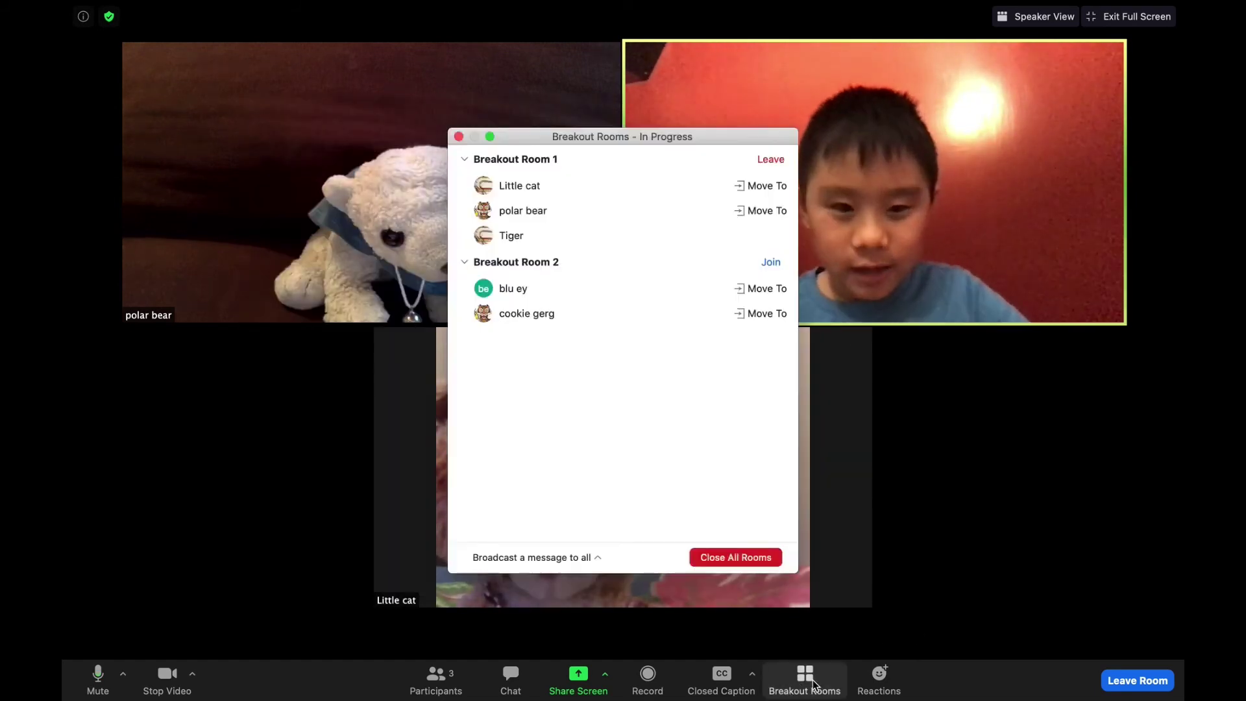
{"action": "left_click", "coordinate": [720, 626]}
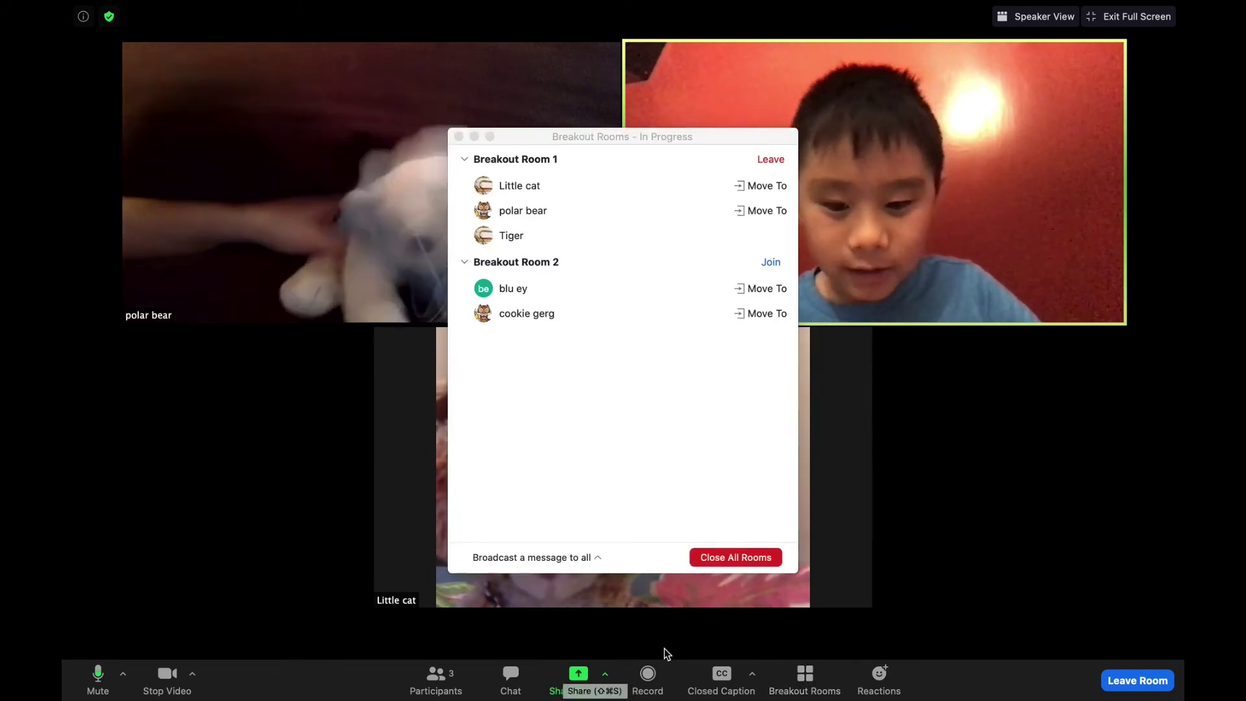
{"action": "left_click", "coordinate": [1159, 676]}
Leave Breakout Room 1 for the main session, close all breakout rooms, and dismiss the window.
{"action": "left_click", "coordinate": [1084, 631]}
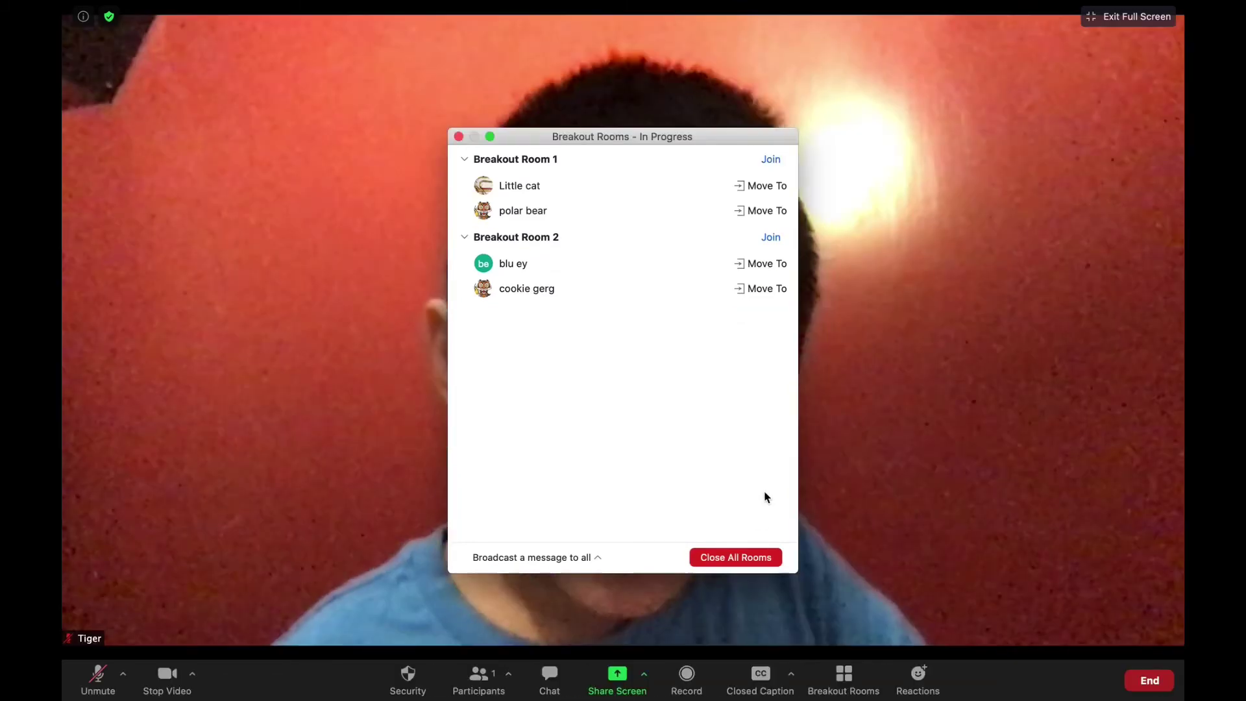
{"action": "left_click", "coordinate": [737, 562]}
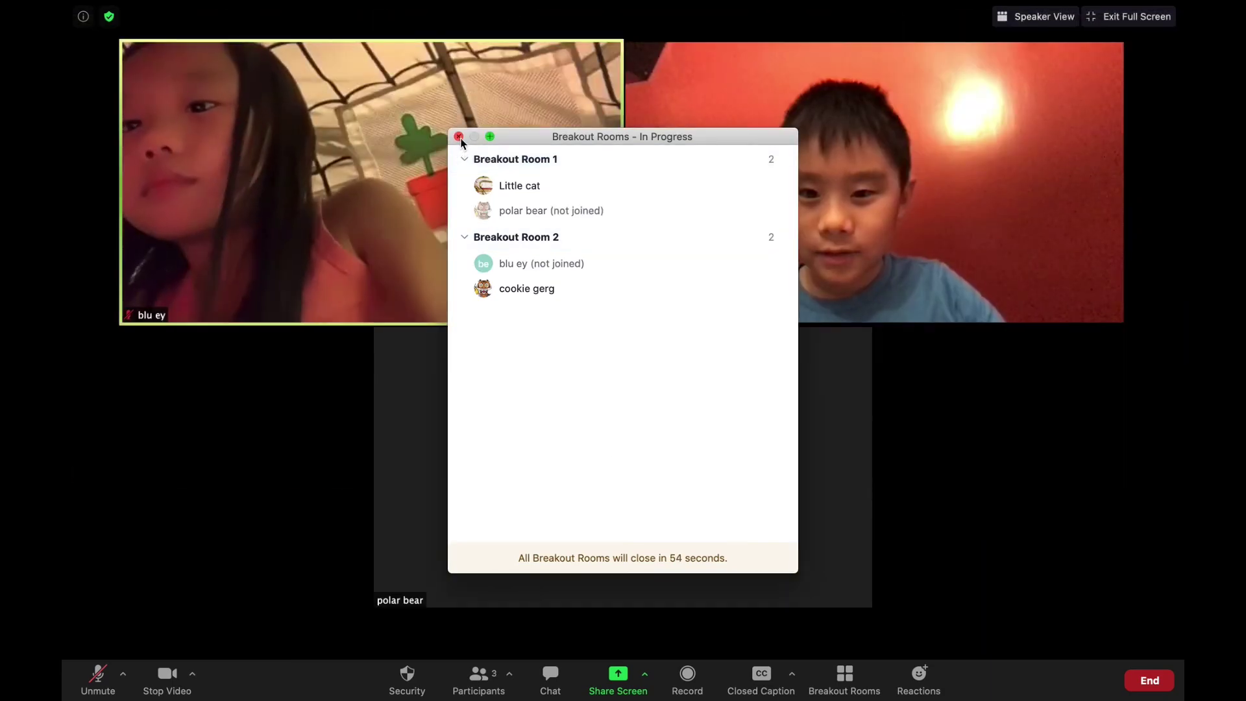
{"action": "left_click", "coordinate": [458, 137]}
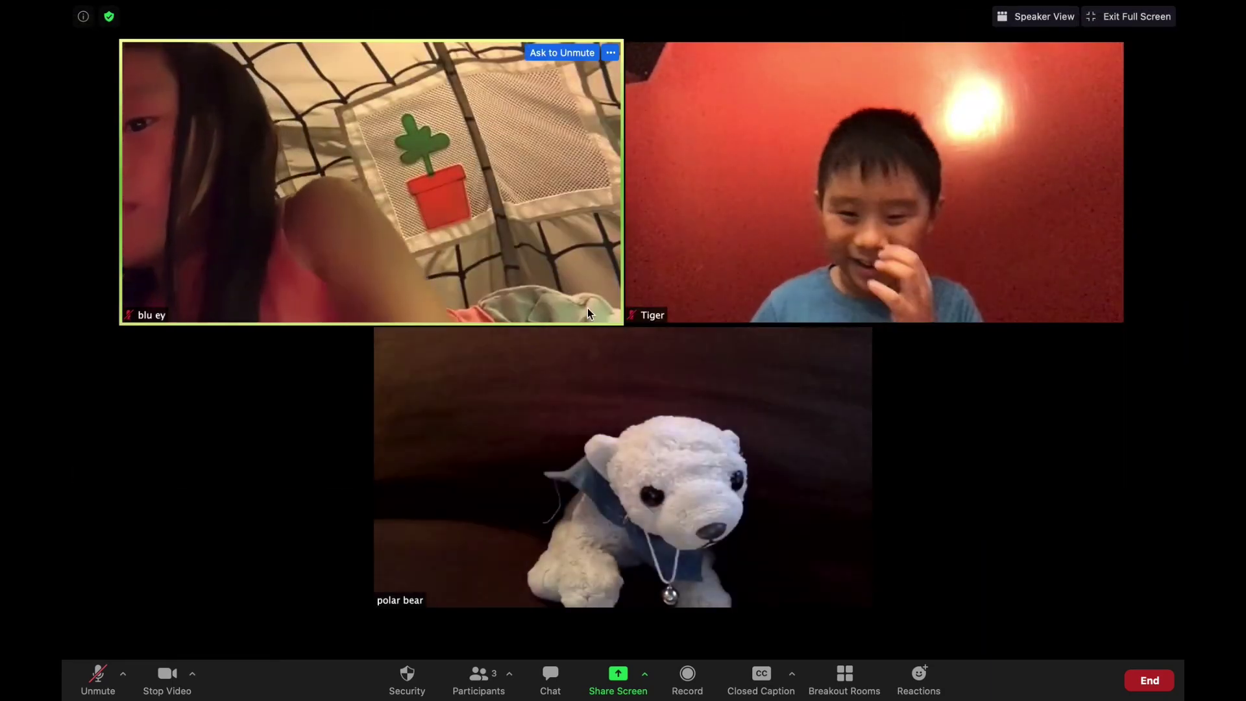